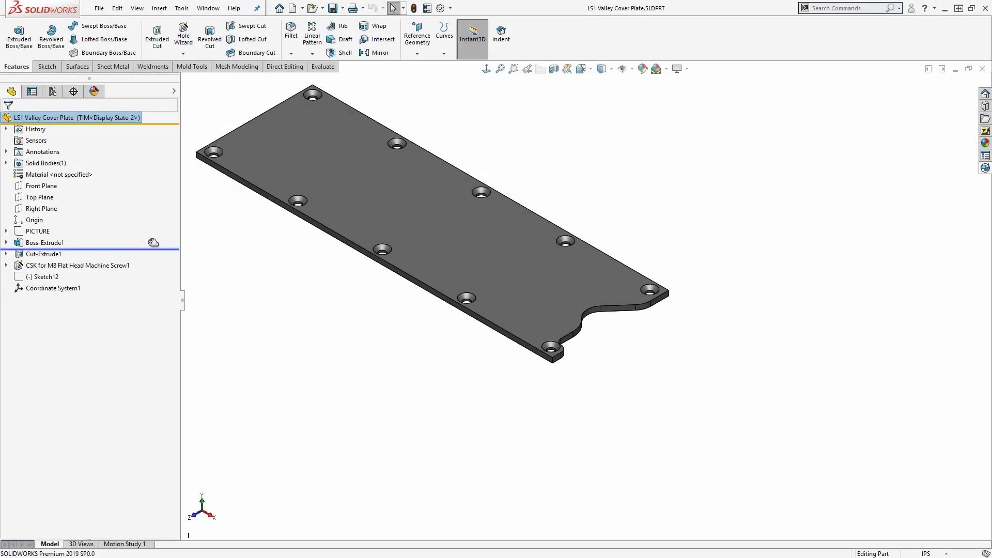
Roll the feature tree forward past Sketch12 to fully rebuild the plate.
key("Down")
key("Down")
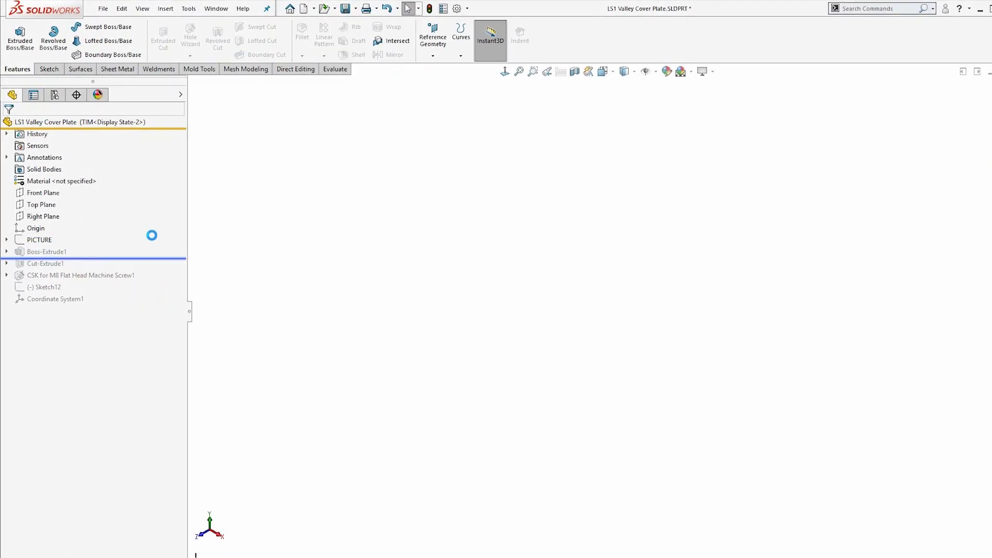
key("Down")
key("Down")
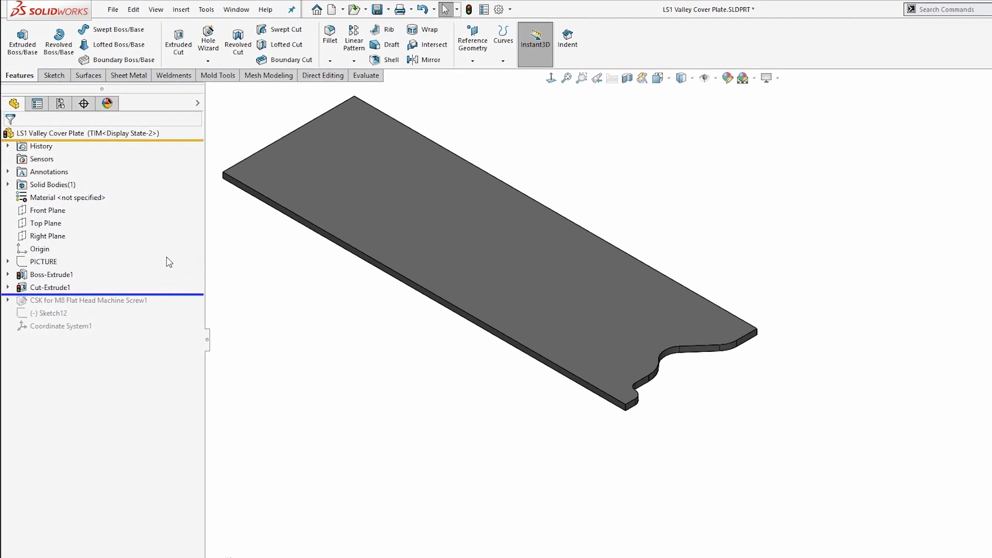
key("Down")
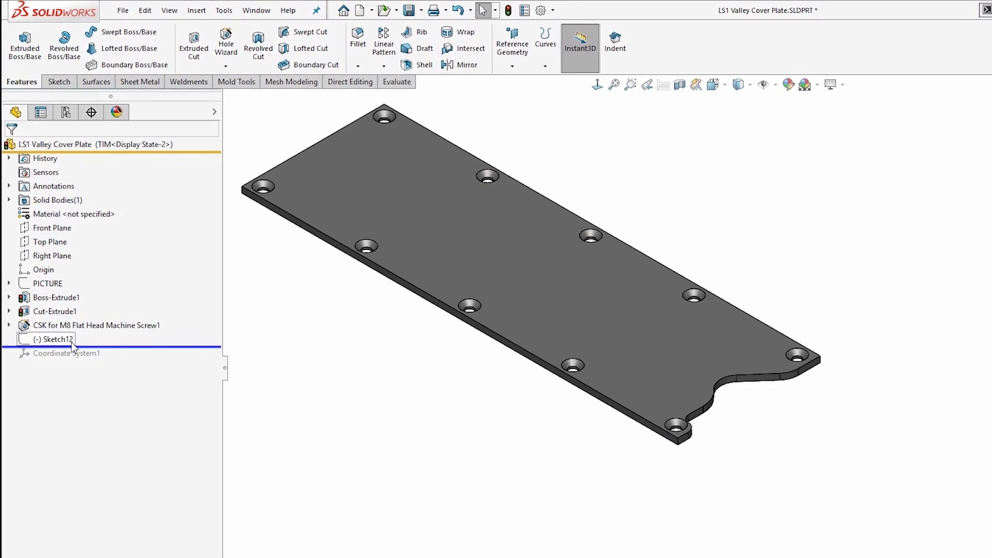
left_click(61, 320)
key("Down")
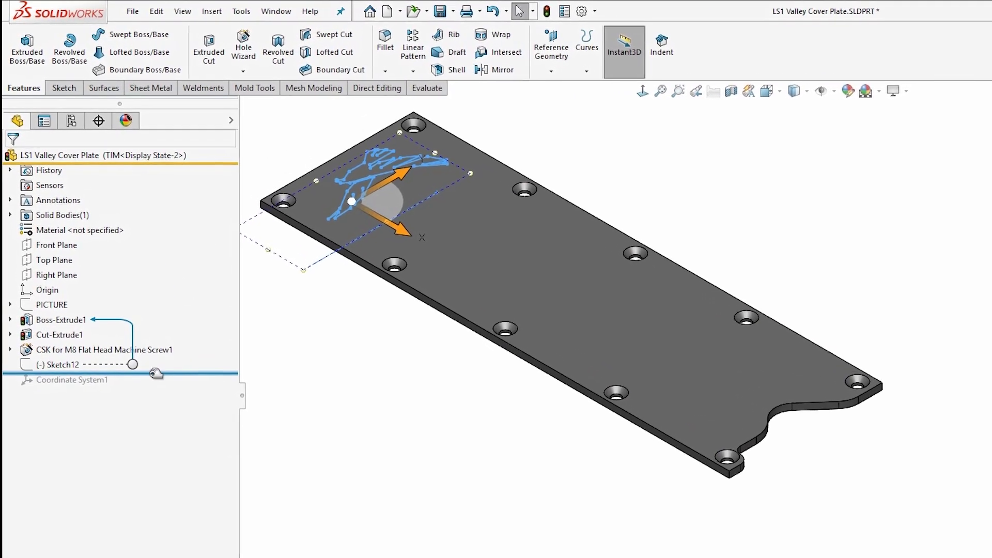
Enable the SOLIDWORKS CAM 2019 add-in and show the CAM NC Manager tree.
left_click(601, 11)
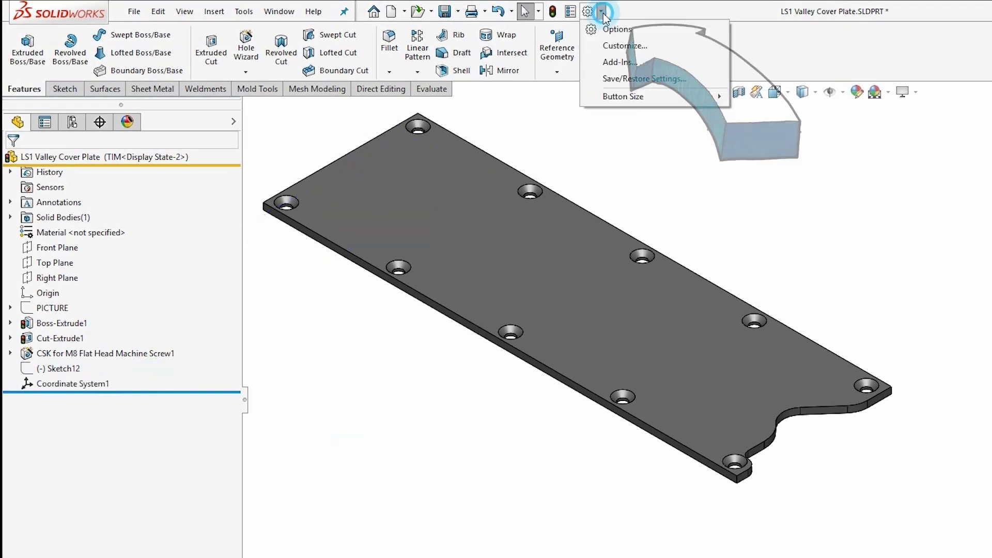
left_click(620, 63)
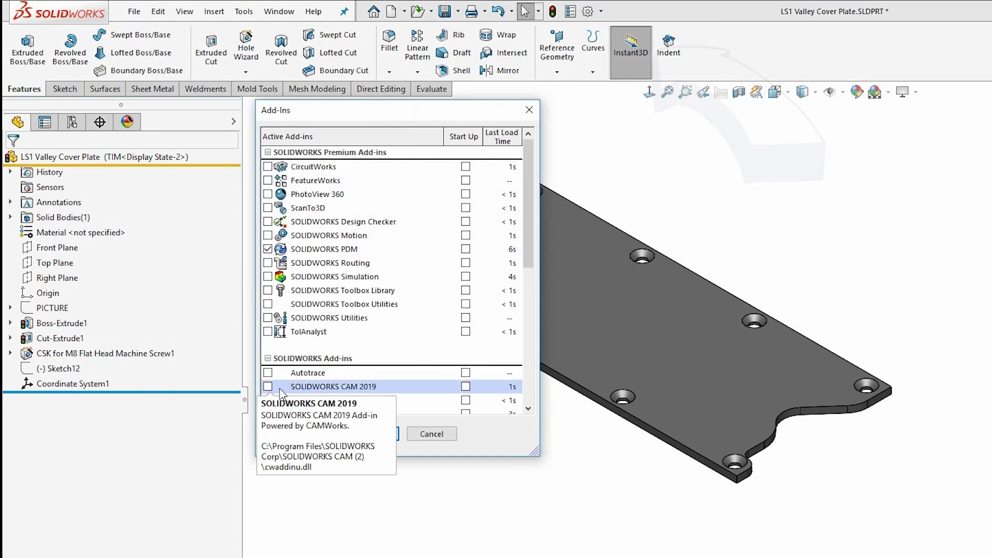
left_click(268, 387)
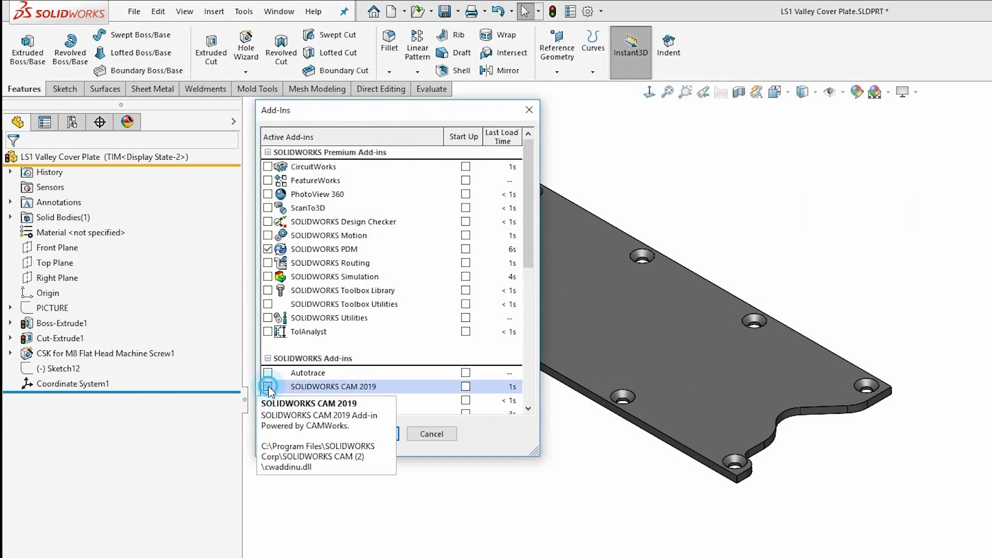
left_click(399, 433)
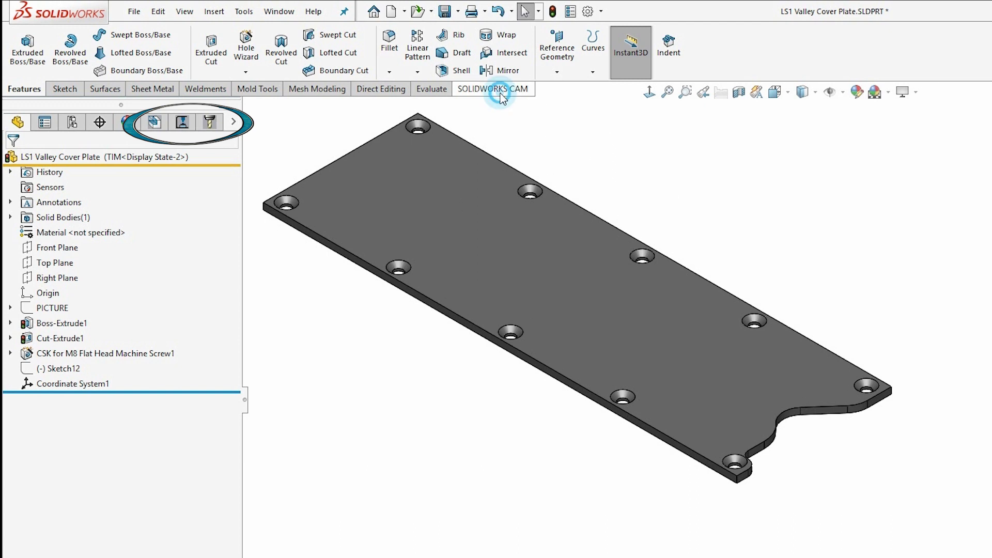
left_click(493, 89)
left_click(154, 123)
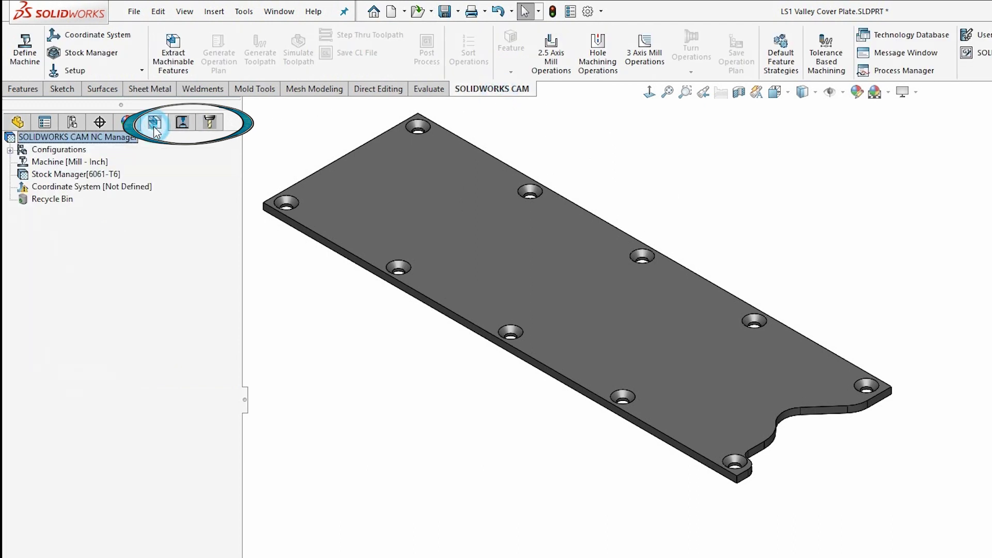
Edit the machine definition, reviewing the tool crib, and set the post processor to FADALCNC.
right_click(89, 164)
left_click(138, 172)
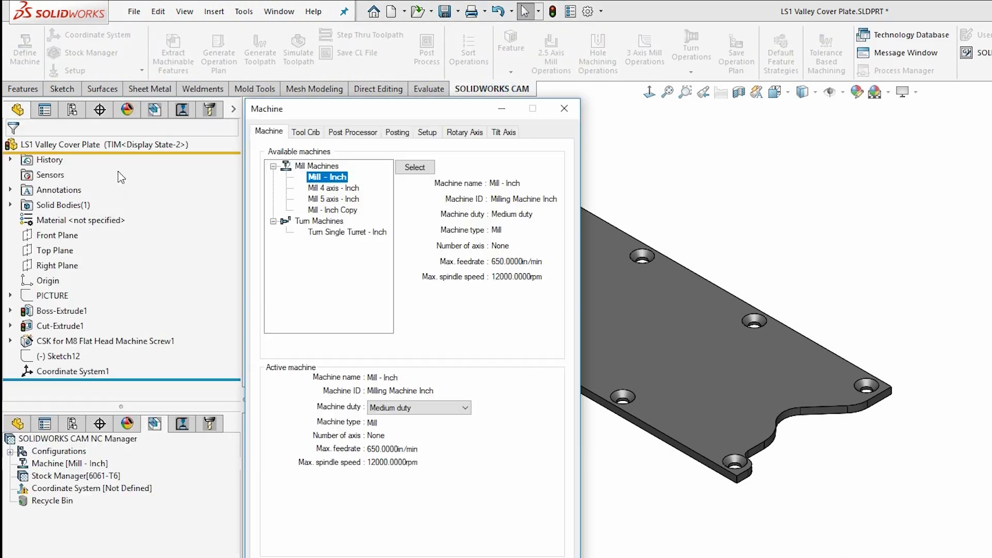
left_click(305, 135)
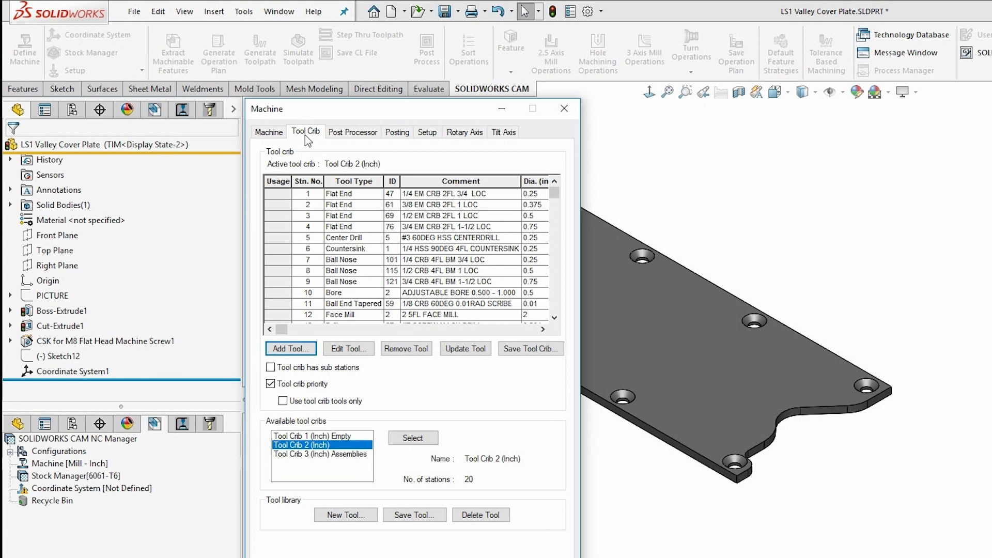
left_click(355, 132)
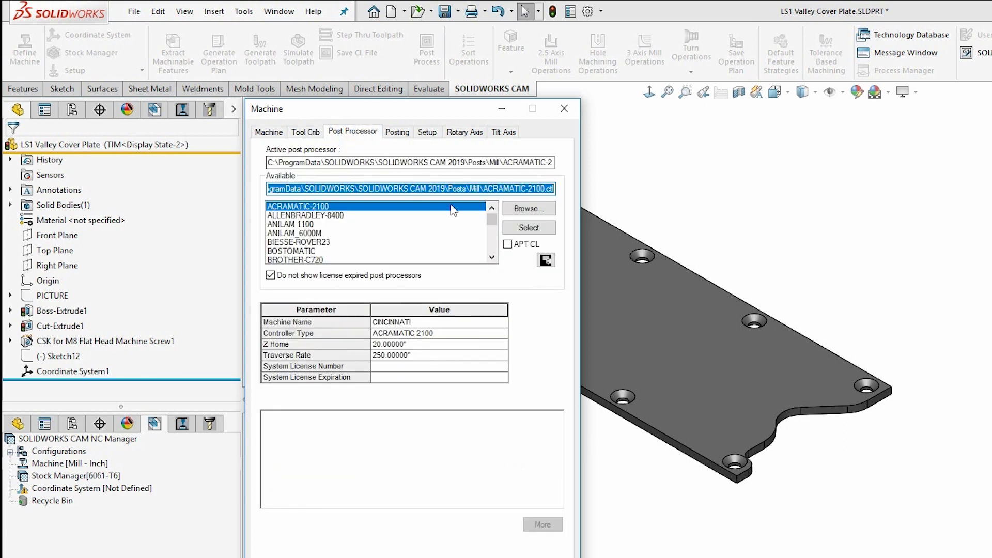
left_click(494, 242)
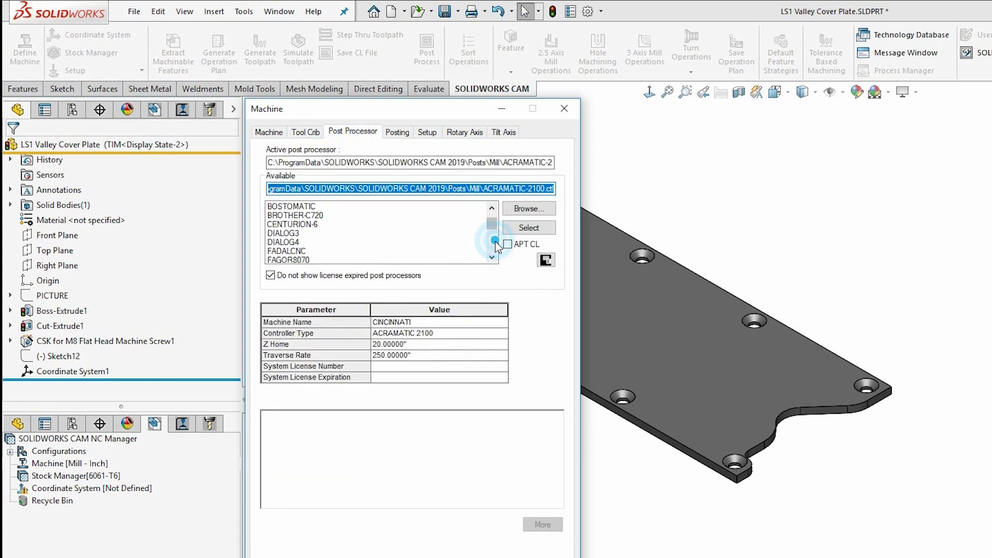
left_click(288, 252)
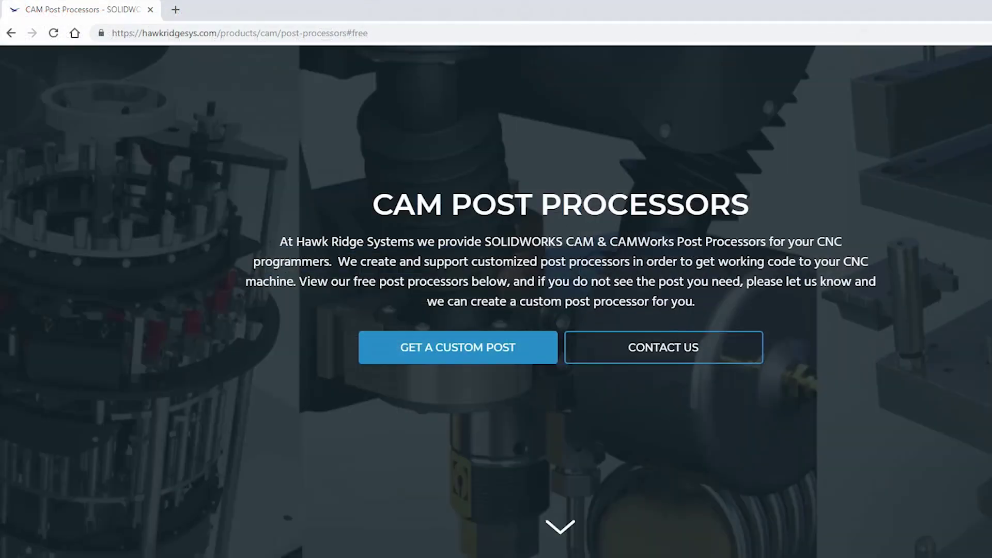
Scroll through Hawk Ridge's page of free SOLIDWORKS CAM post processors.
scroll(496, 300, "down", 9)
scroll(496, 300, "down", 12)
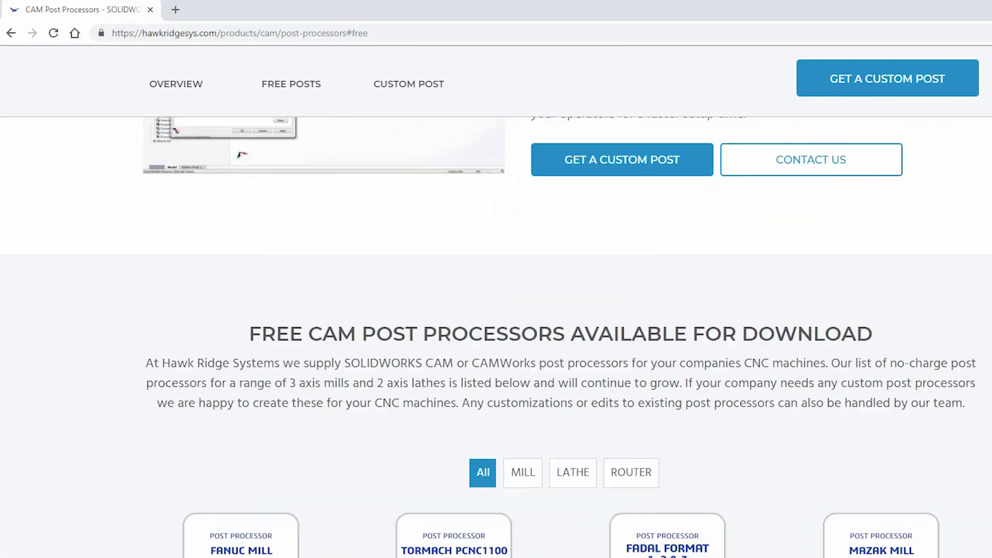
scroll(496, 299, "down", 10)
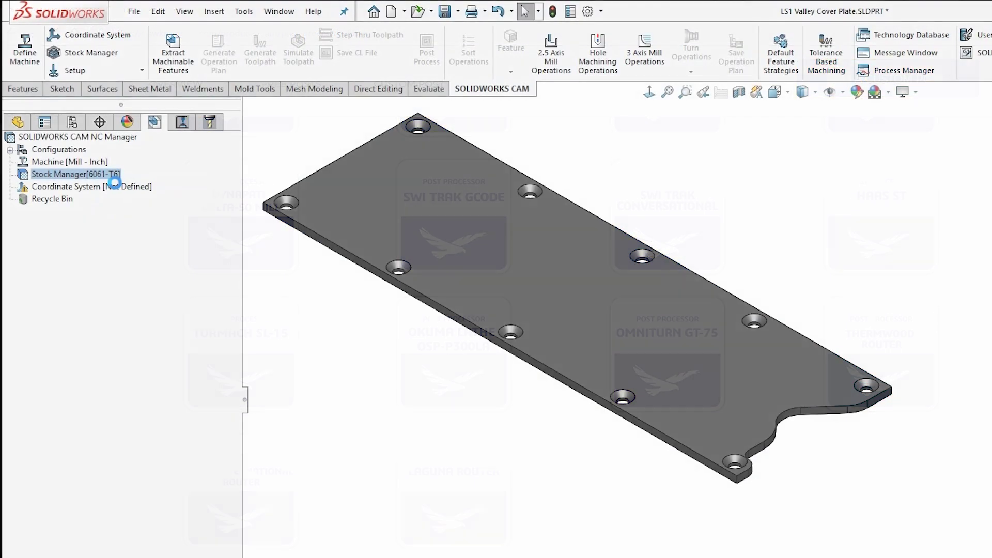
Keep the stock material as 6061-T6 aluminium with its 0.3 in X+ offset and accept.
double_click(114, 178)
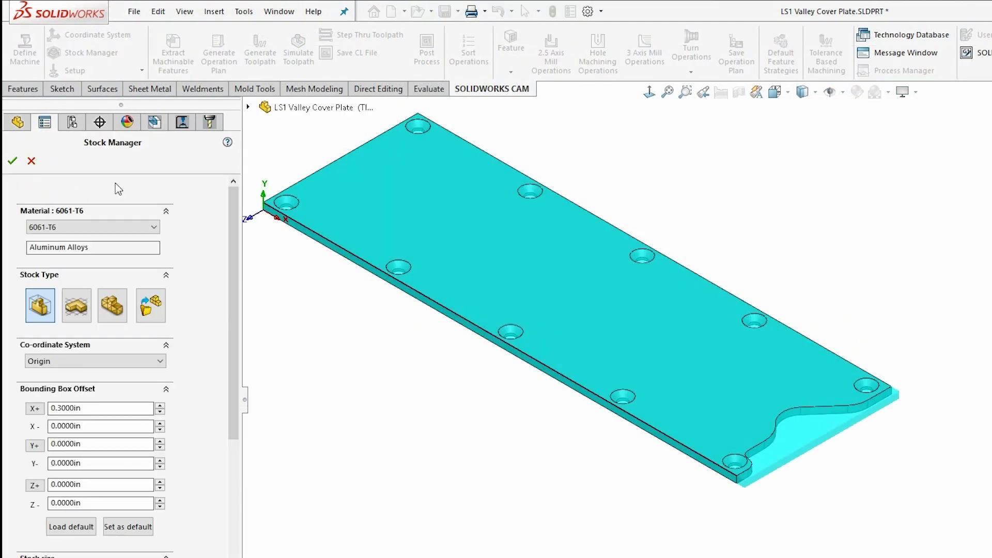
left_click(113, 228)
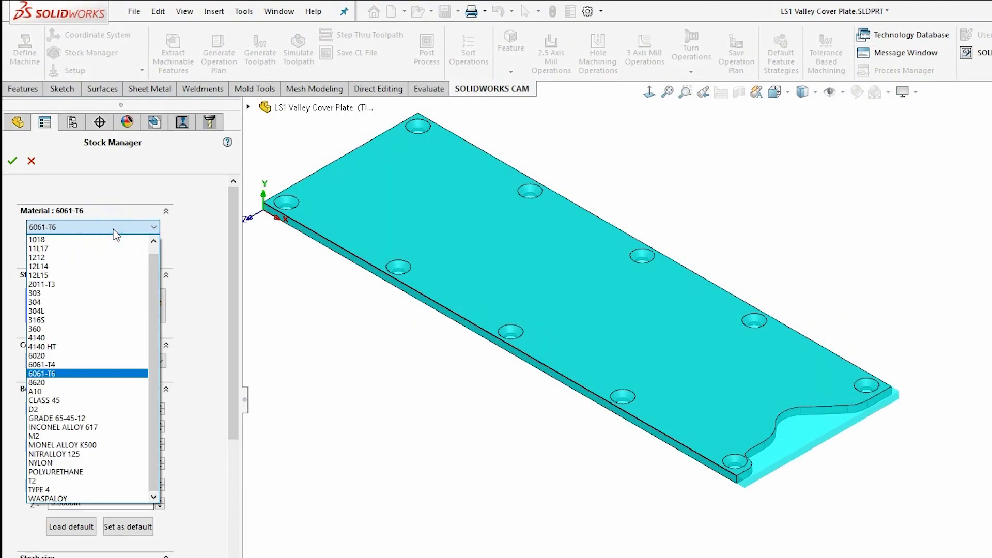
left_click(113, 228)
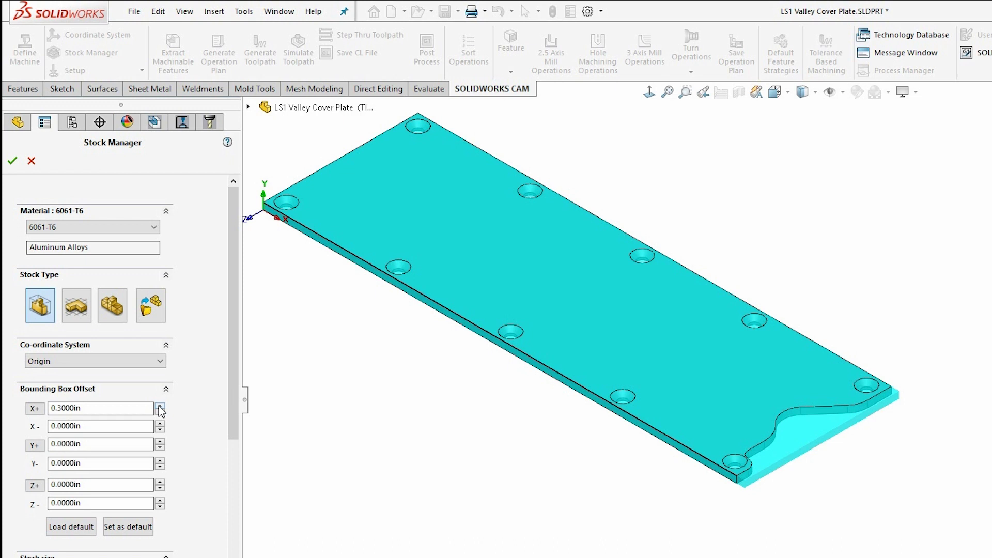
left_click(12, 162)
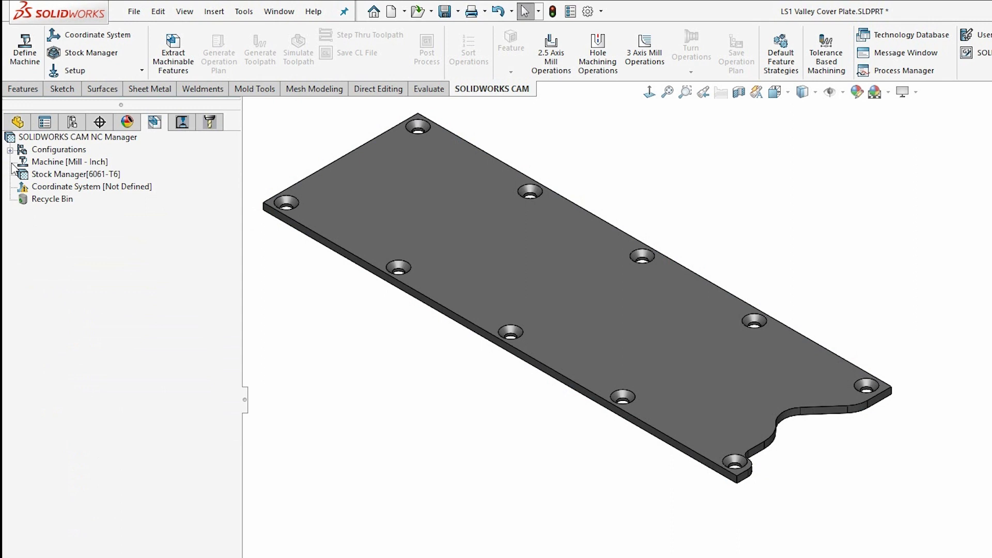
Define the fixture coordinate system as User Defined, with its origin at Coordinate System1.
right_click(61, 187)
left_click(82, 196)
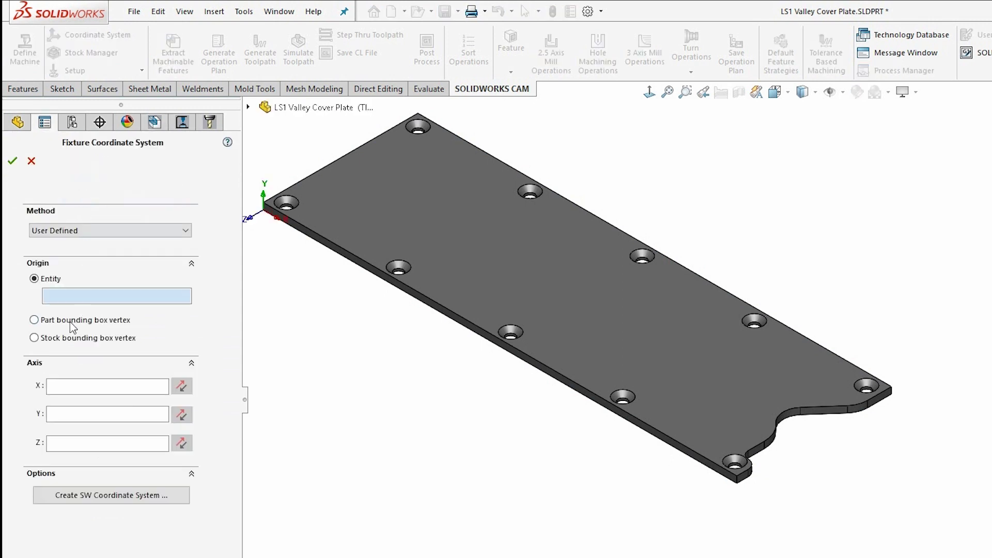
left_click(34, 320)
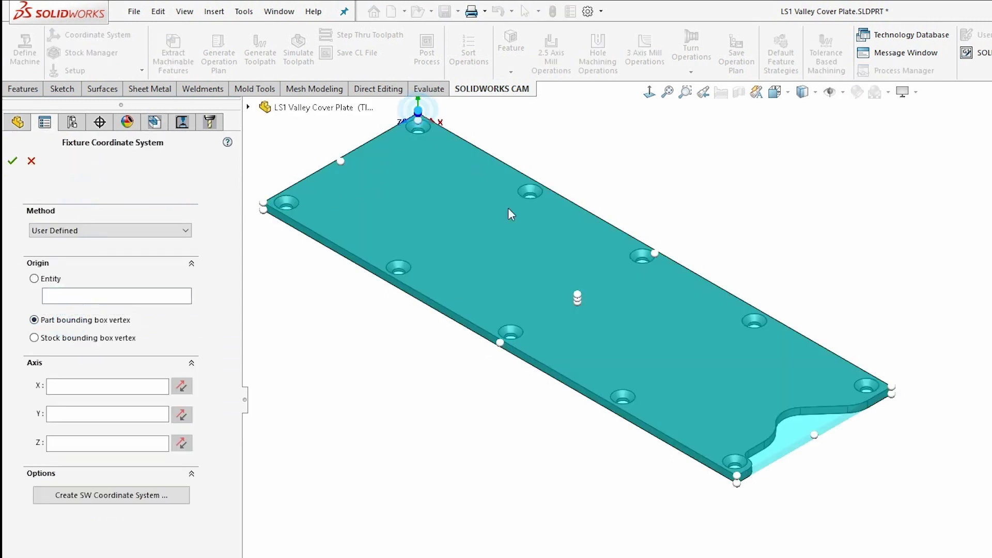
left_click(73, 230)
left_click(73, 247)
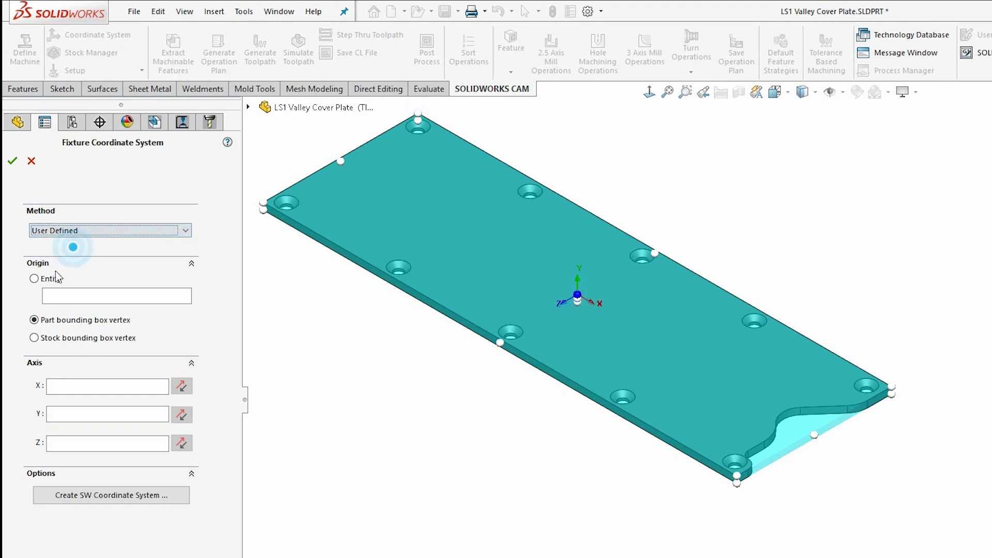
left_click(48, 278)
left_click(312, 333)
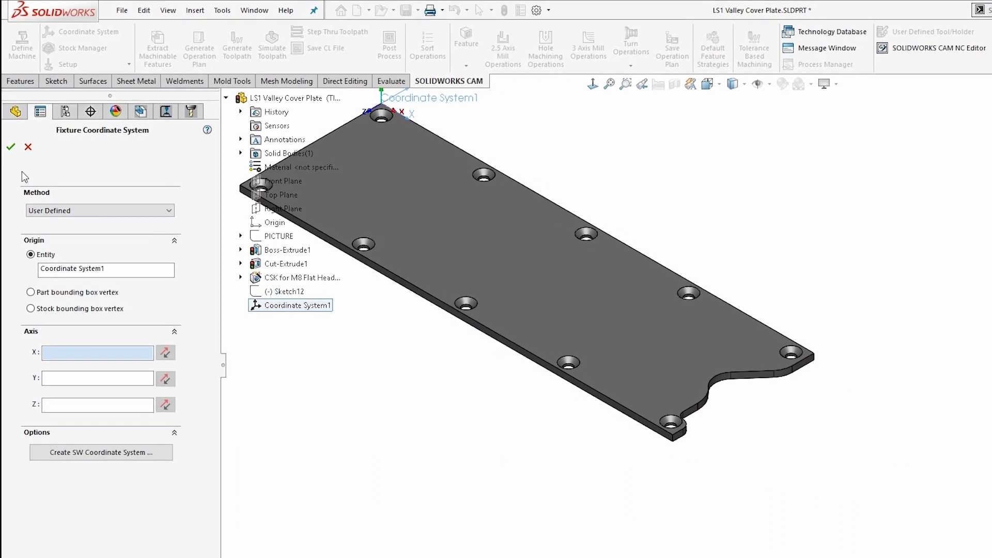
left_click(11, 147)
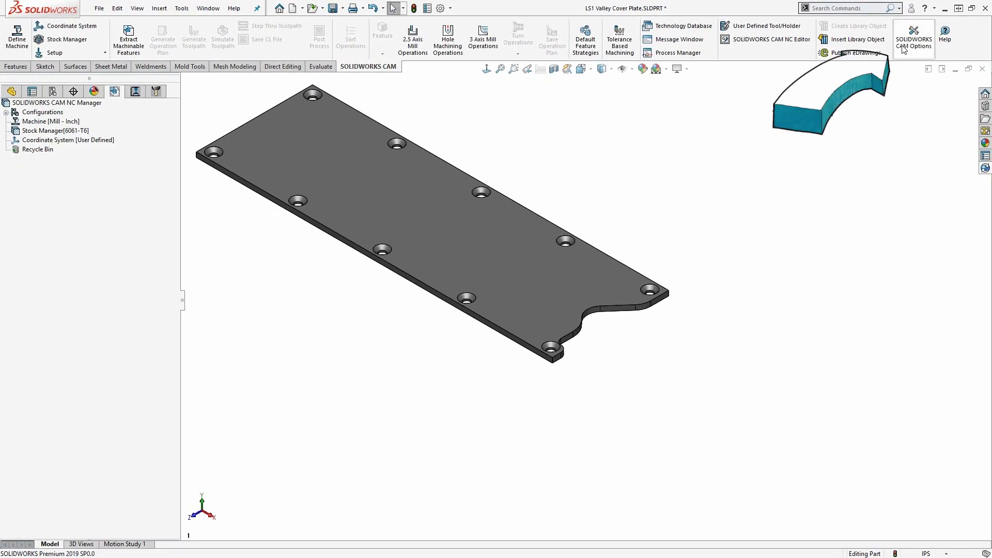
Check the Mill Features options, then extract Perimeter-Open Pocket1 and Countersink Hole Group1.
left_click(903, 50)
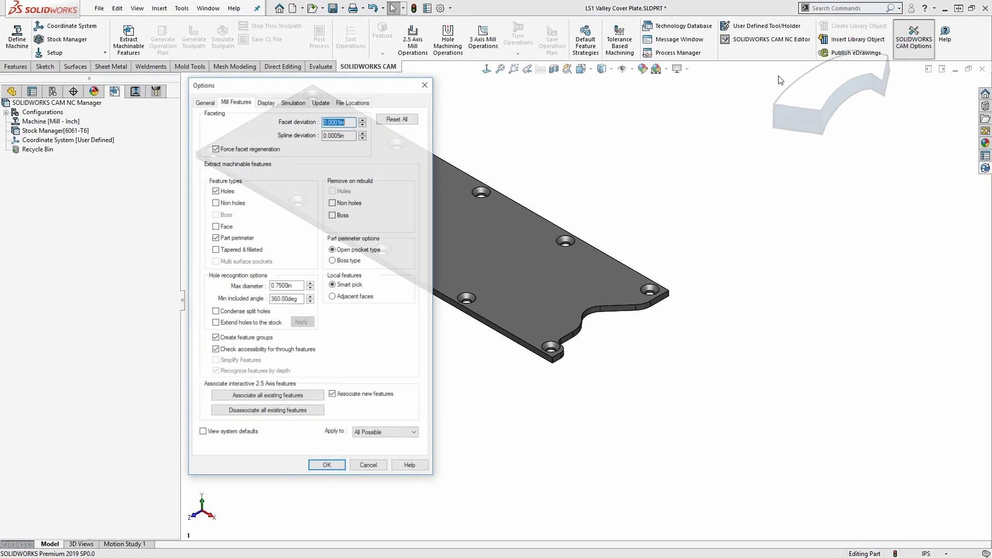
left_click(427, 87)
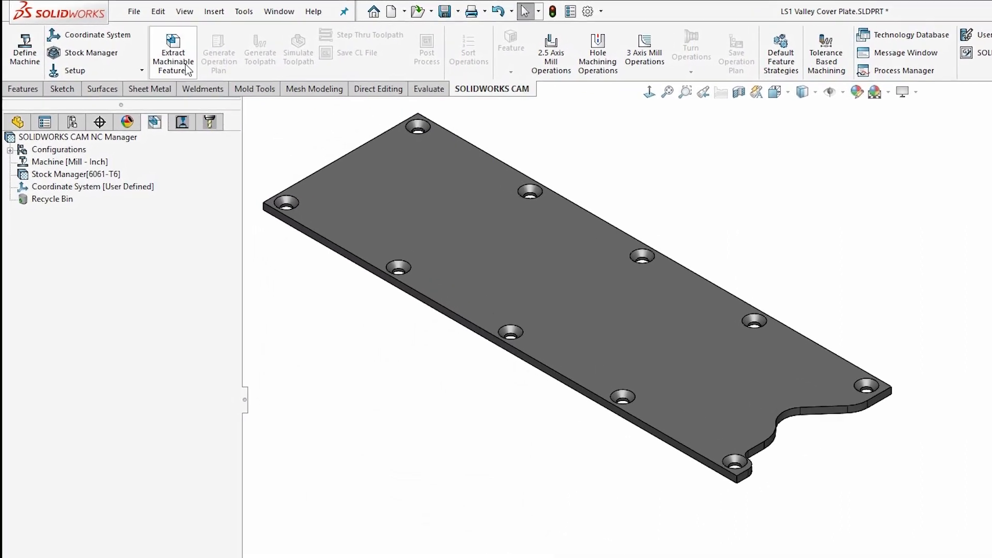
left_click(174, 64)
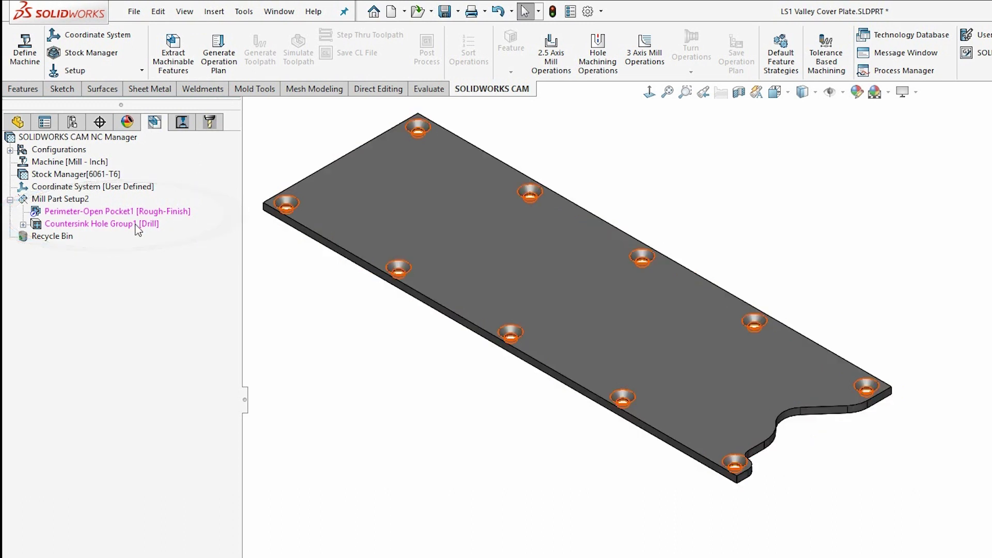
Generate the operation plan and review Rough Mill1, Contour Mill1 and the drilling operations.
left_click(218, 62)
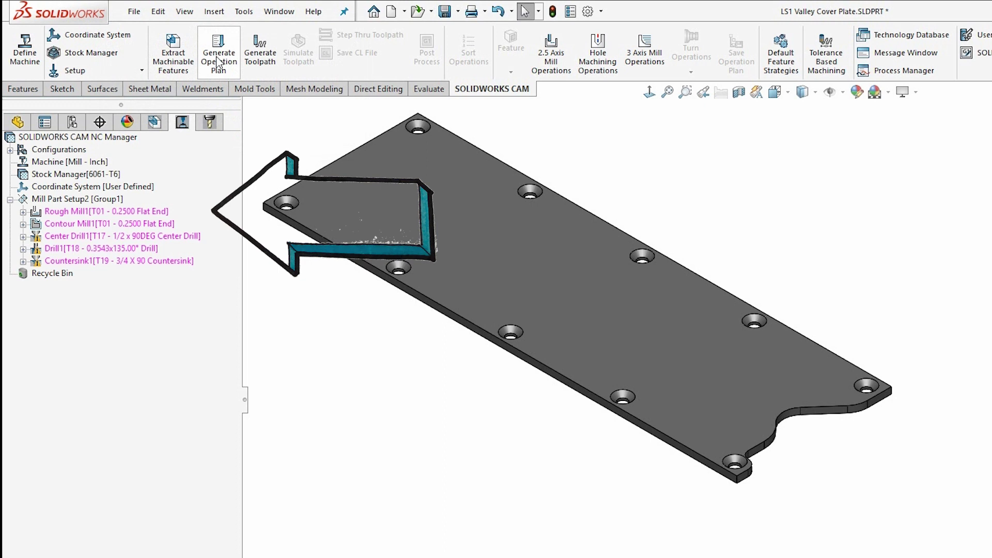
mouse_move(153, 228)
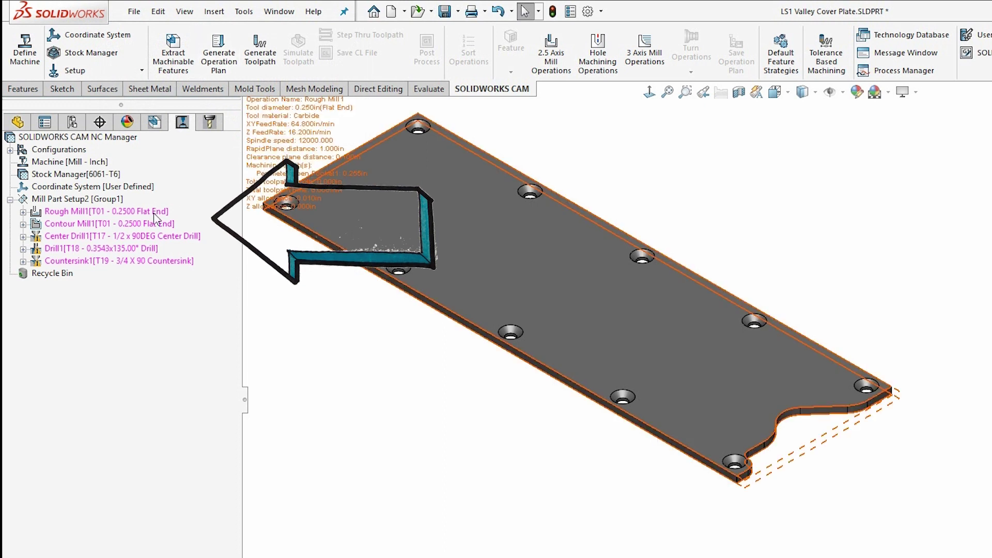
mouse_move(149, 249)
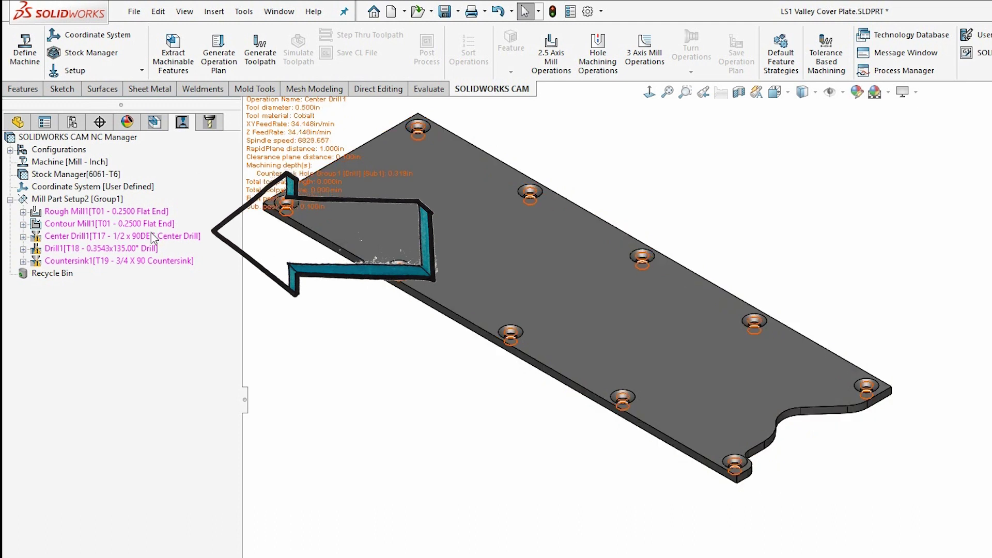
mouse_move(149, 267)
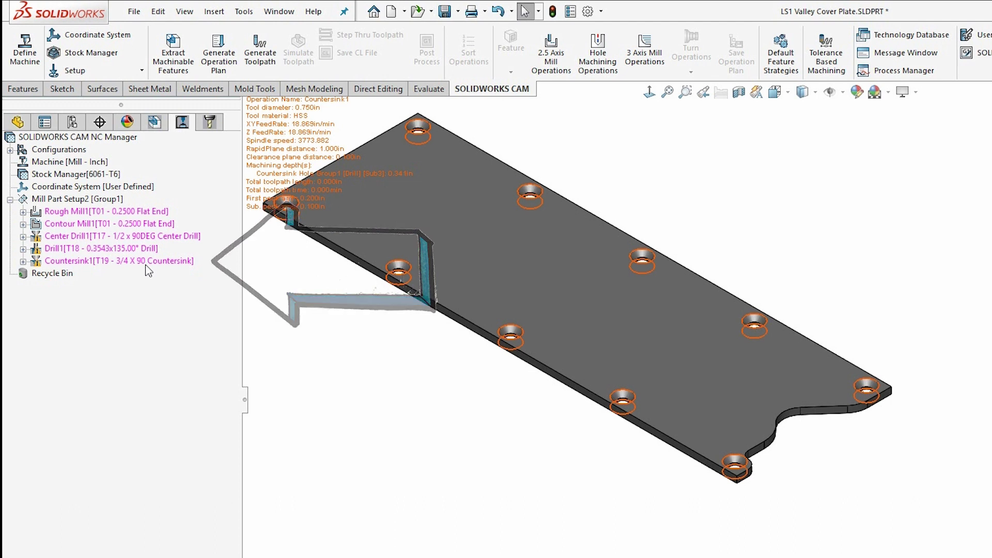
Generate toolpaths for all five operations and play the full machining simulation.
left_click(259, 54)
left_click(298, 57)
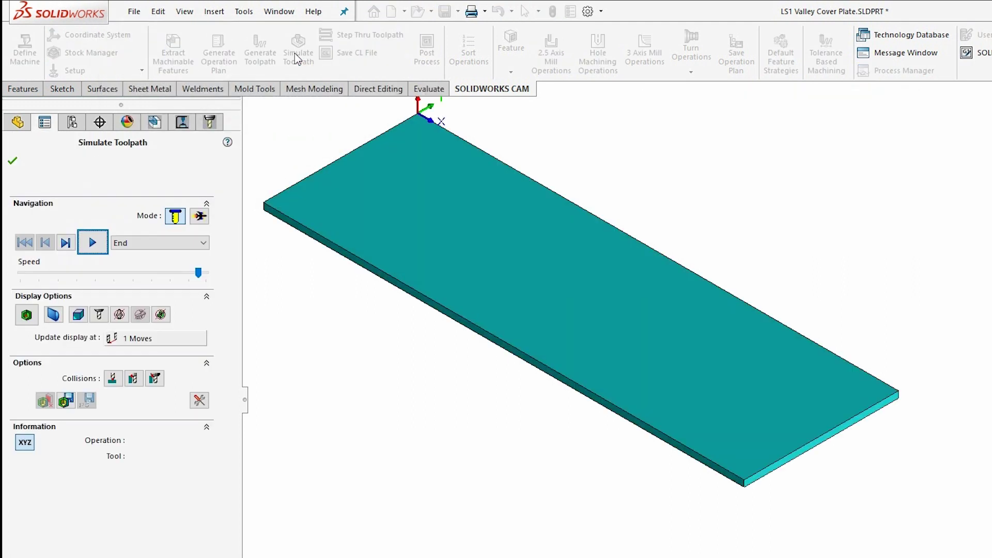
left_click(96, 243)
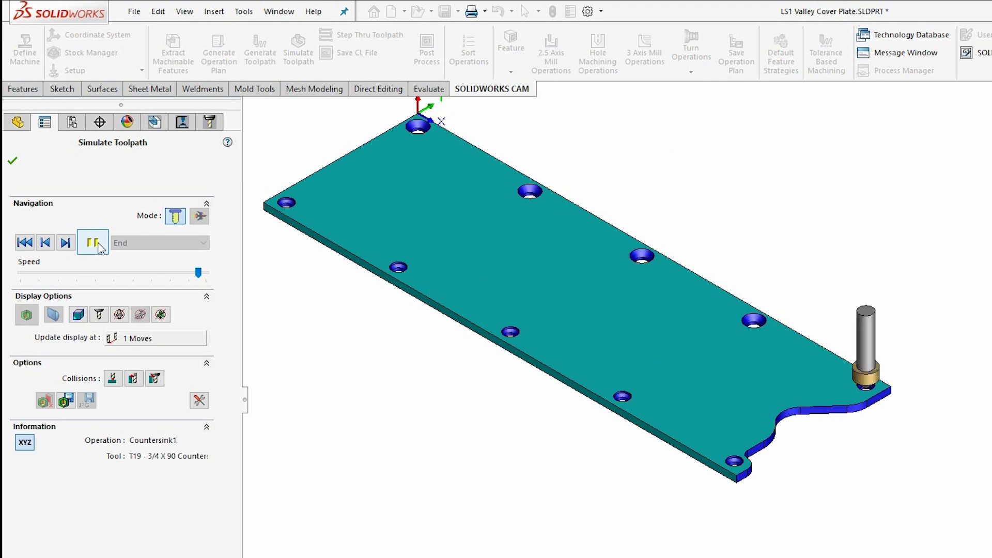
left_click(12, 162)
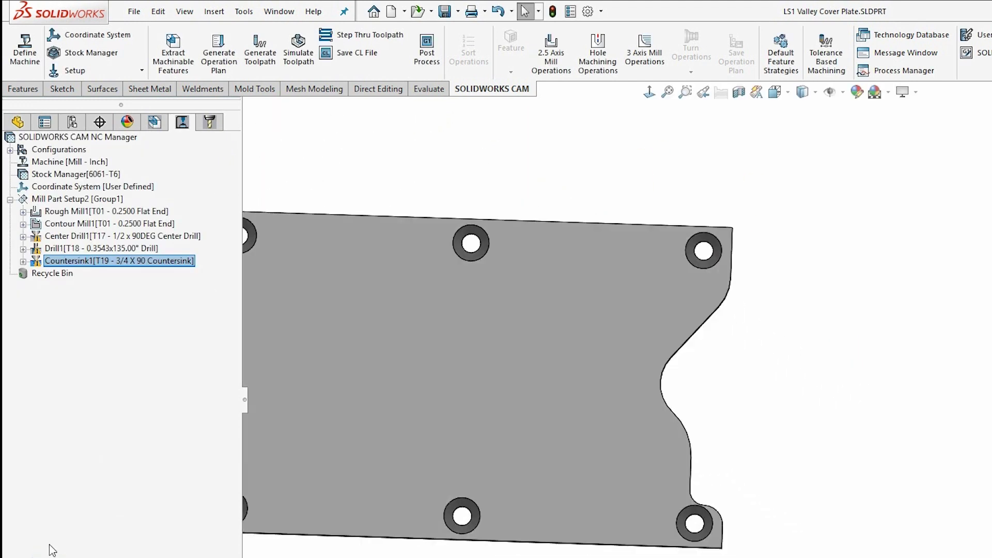
Switch Rough Mill1 to the T02 0.3750 flat end mill with an Offset Roughing pattern.
right_click(75, 211)
left_click(126, 221)
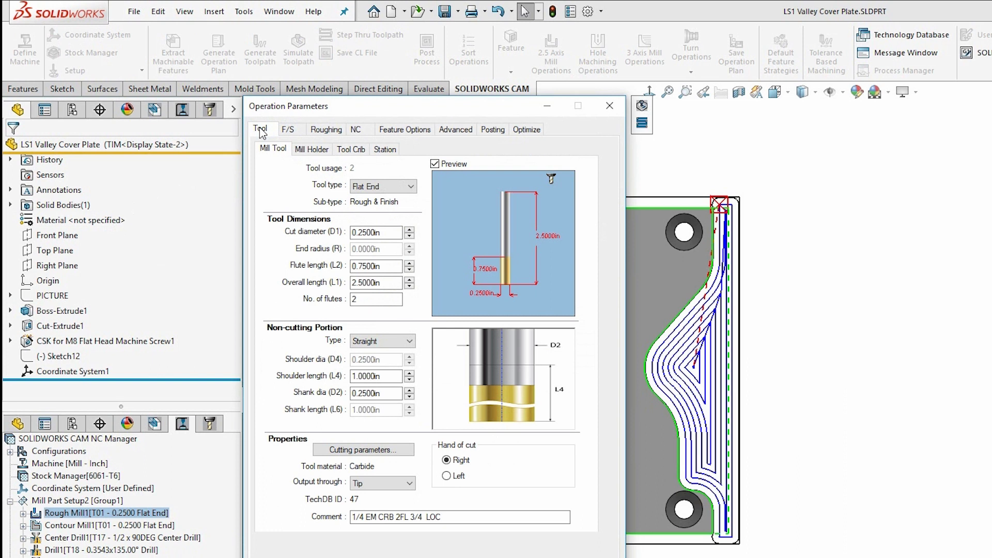
left_click(351, 151)
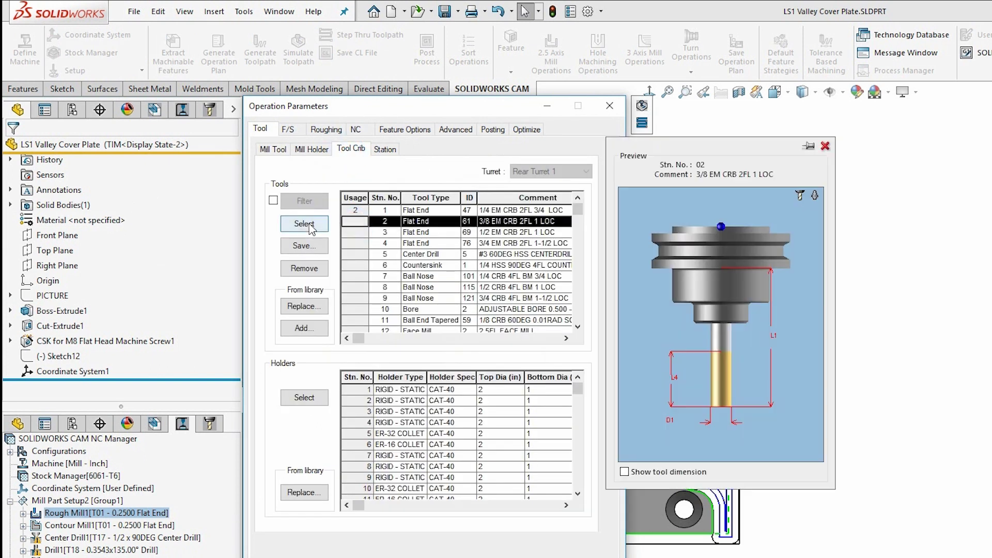
left_click(304, 223)
left_click(327, 130)
left_click(362, 157)
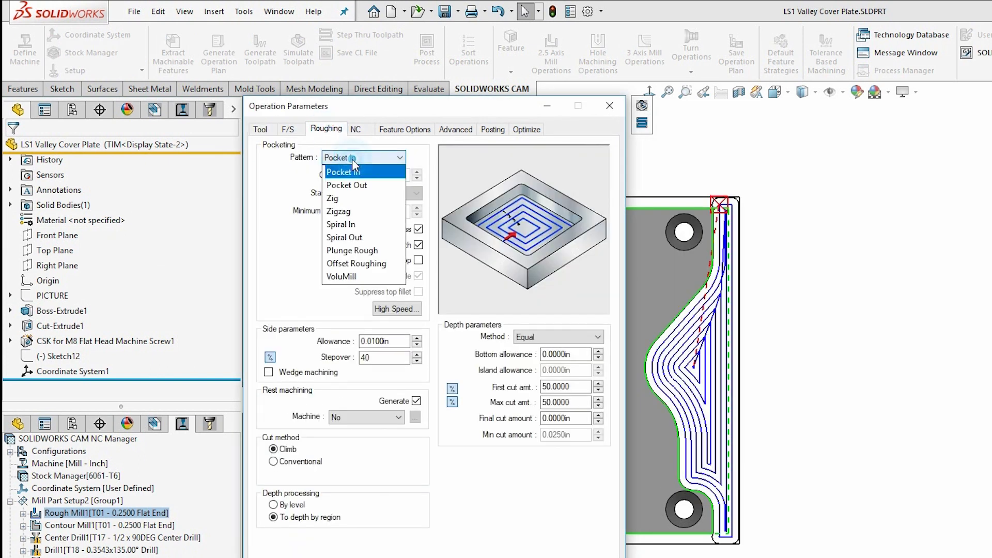
left_click(341, 184)
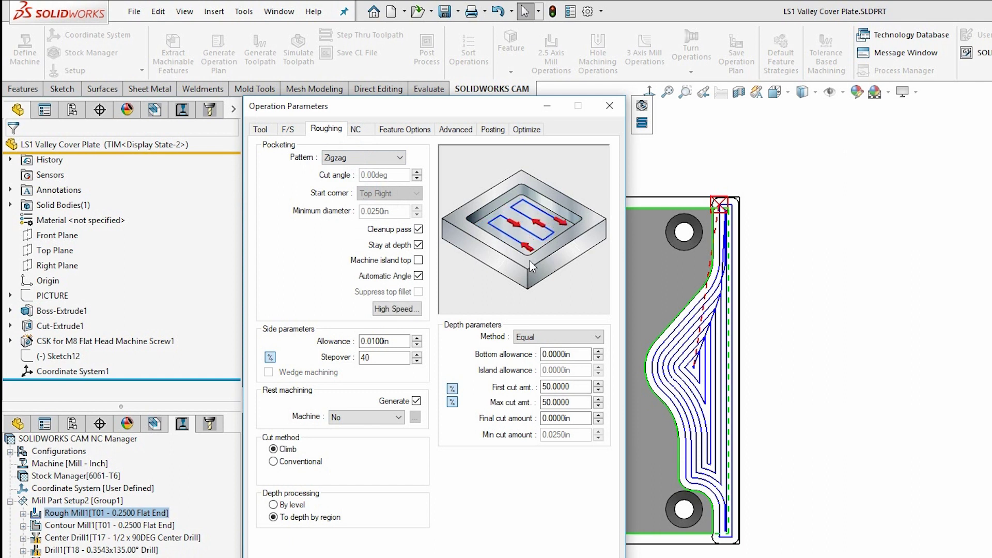
key("Down")
key("Down")
key("Down")
key("Down")
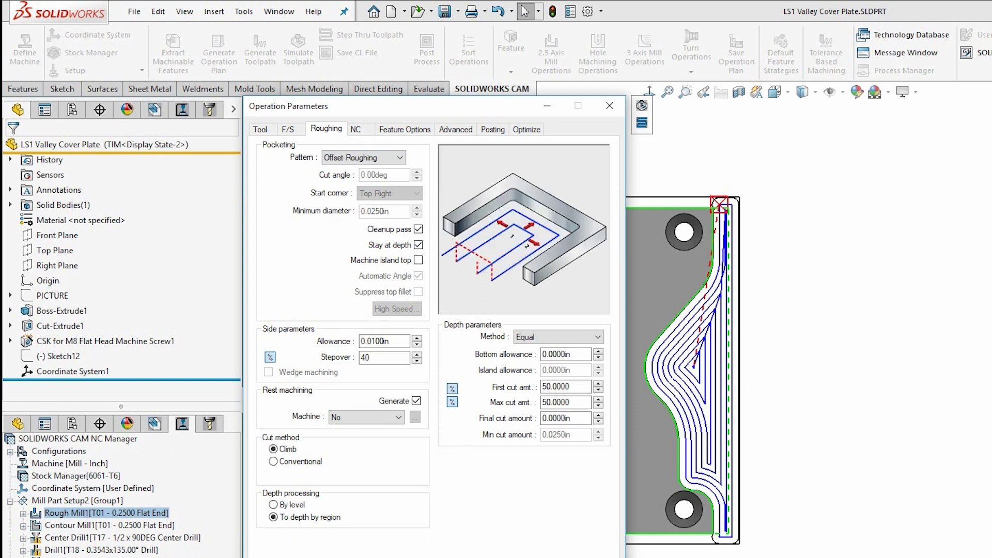
key("Return")
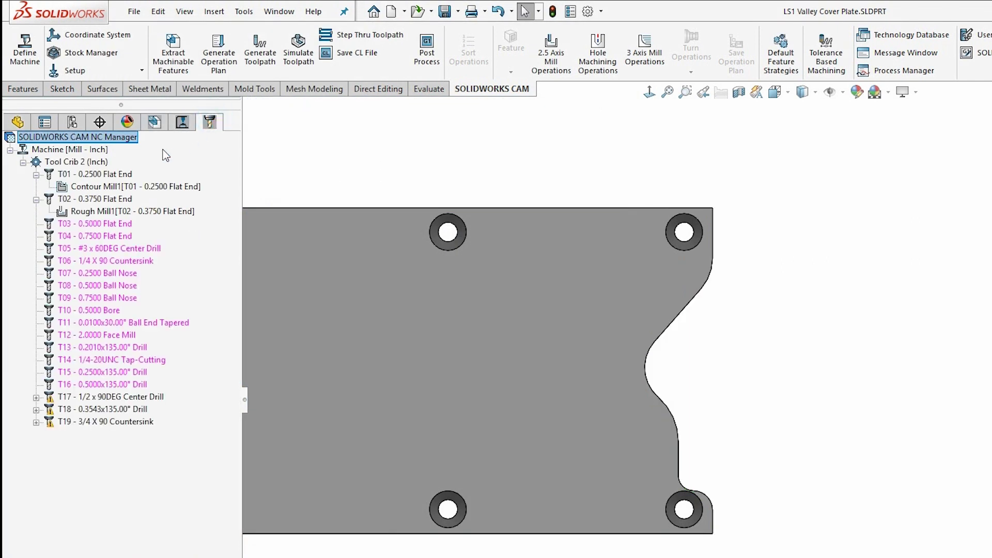
Move Contour Mill1 onto T02 and add a Sketch2 contain area with 0.25 in offset.
left_click(92, 199)
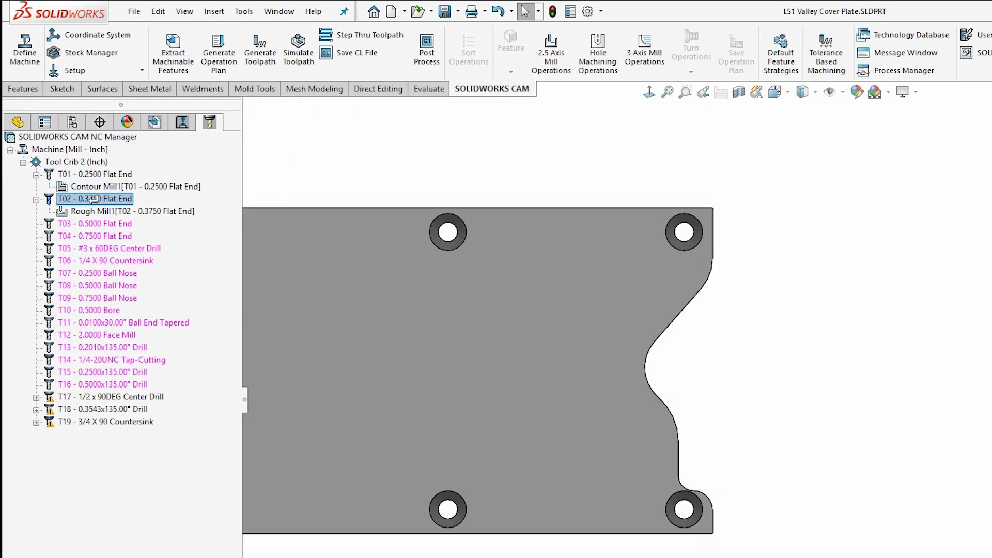
left_click(182, 122)
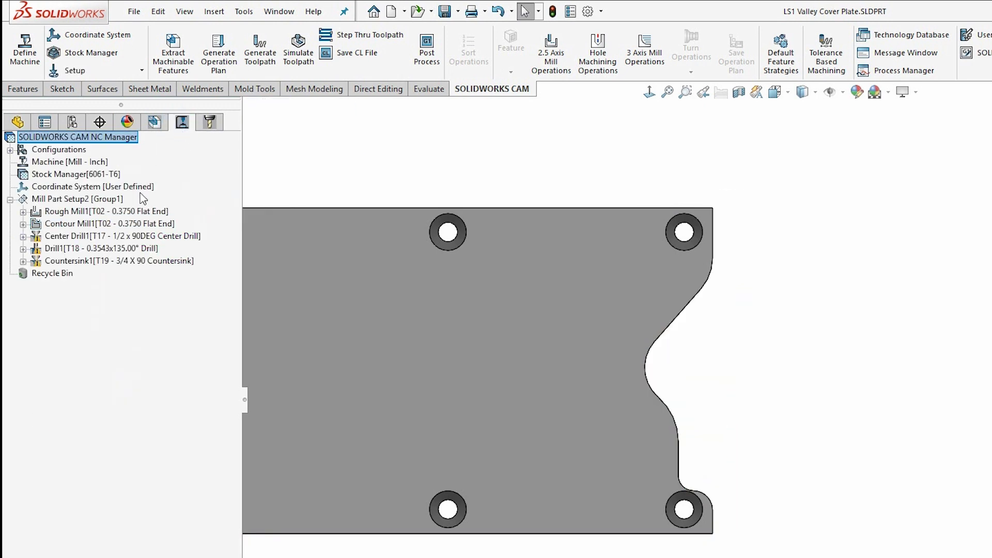
right_click(133, 224)
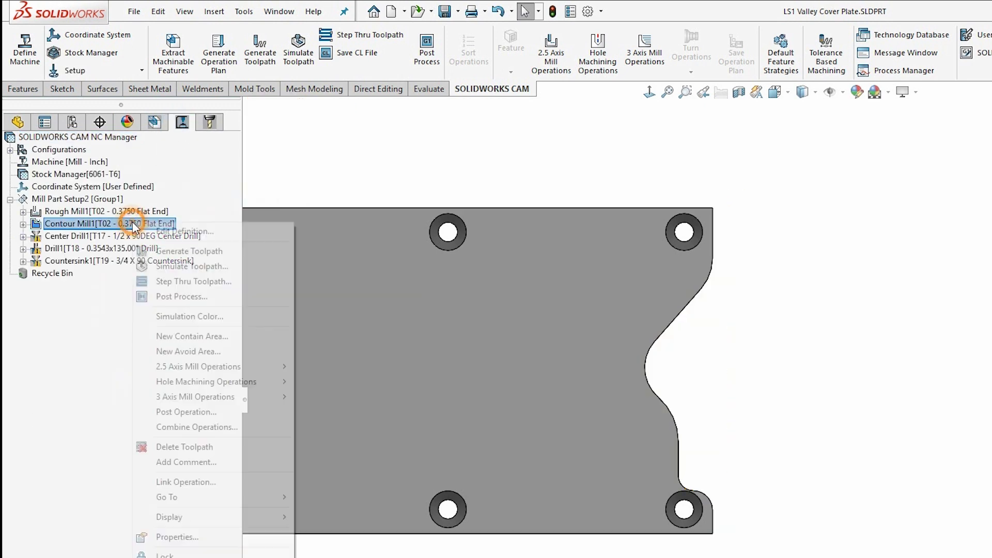
left_click(172, 338)
left_click(64, 387)
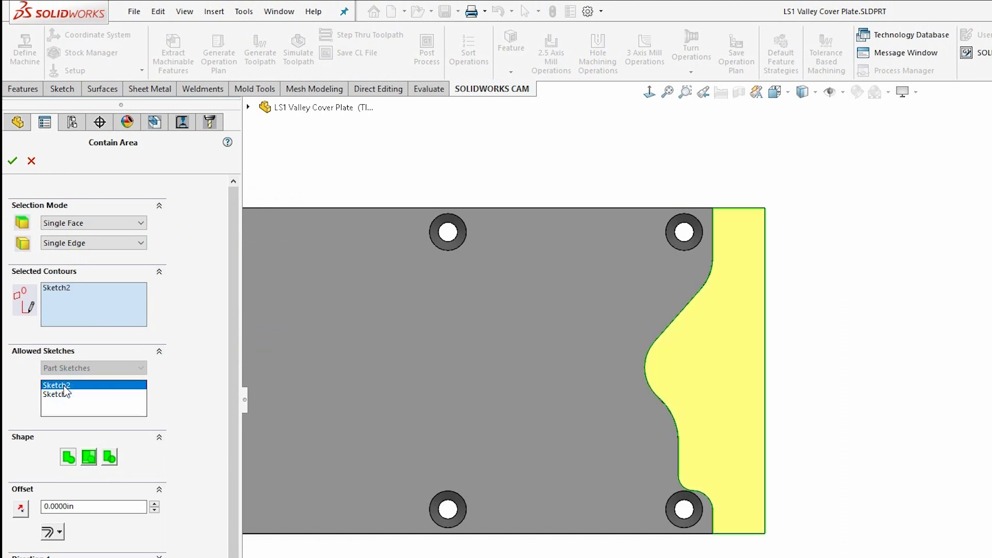
left_click(60, 501)
type(".25")
key("Return")
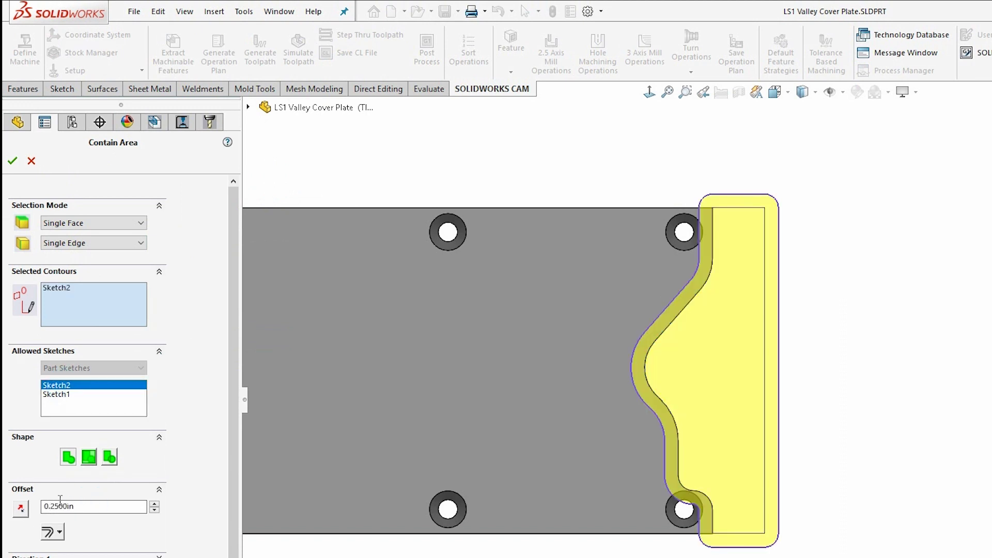
left_click(12, 162)
Delete the Center Drill1 operation.
left_click(81, 238)
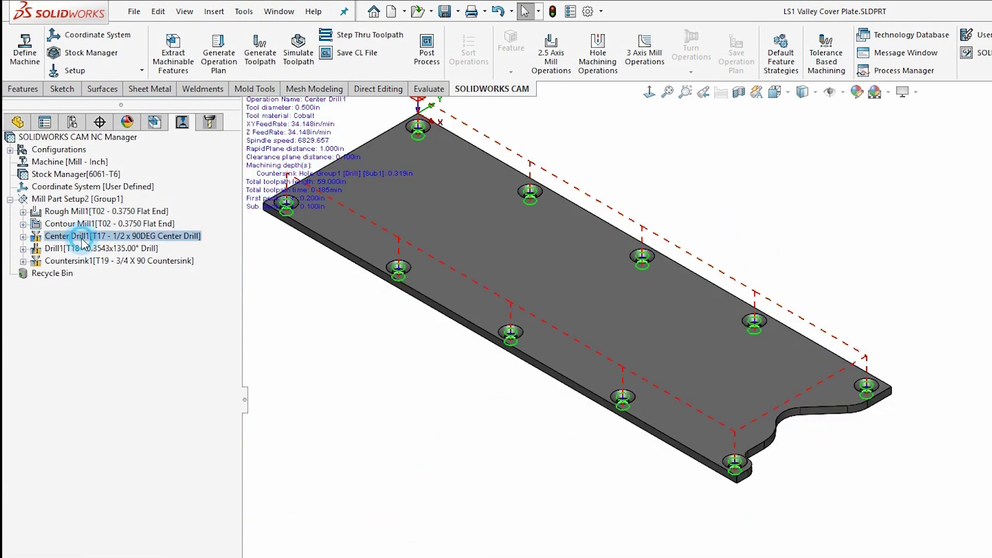
key("Delete")
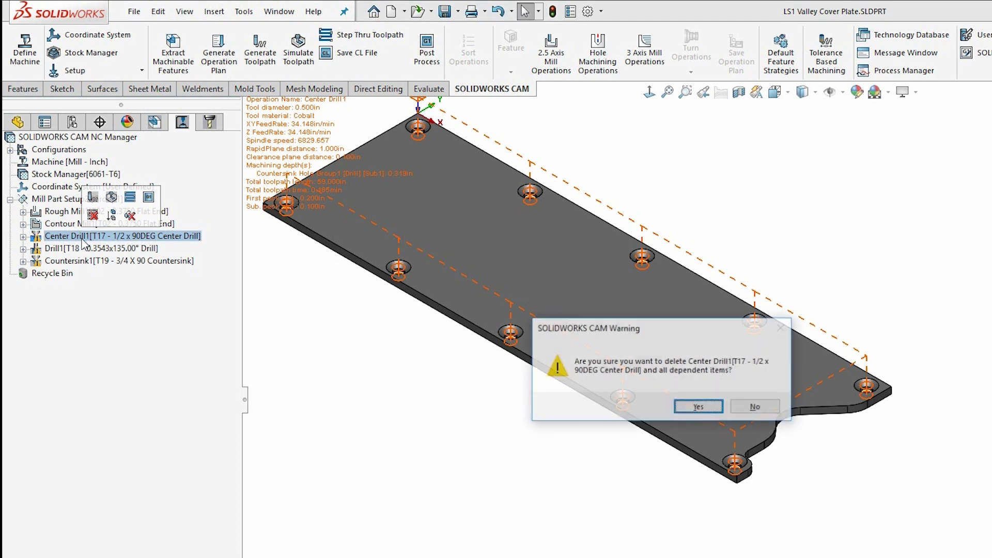
key("Return")
Save the Countersink Hole Group1 operation plan as a new feature condition.
left_click(153, 122)
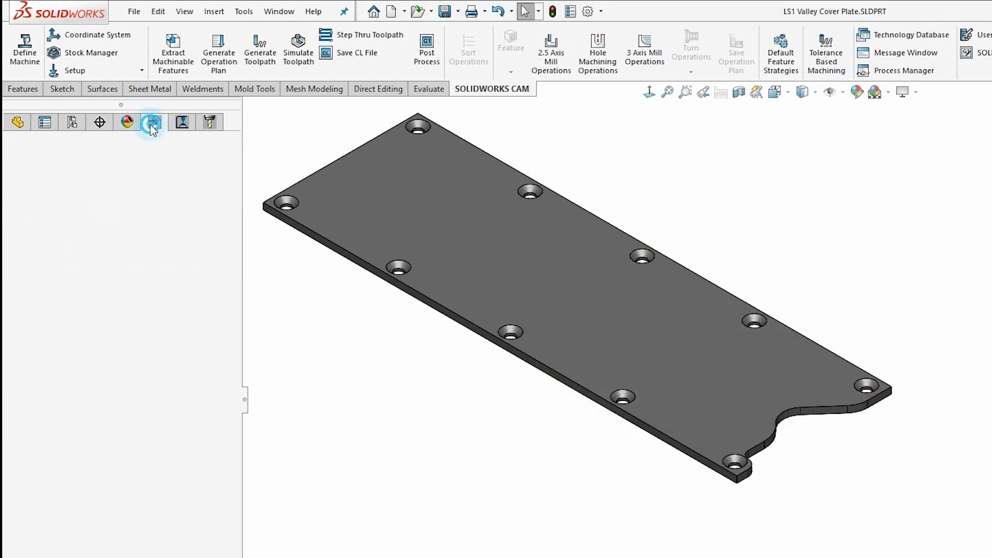
right_click(105, 225)
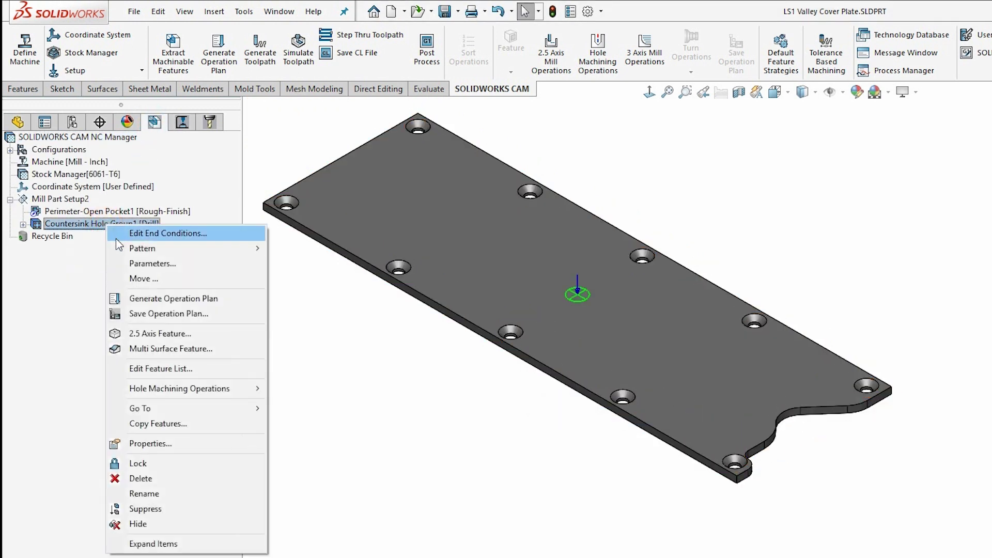
left_click(148, 312)
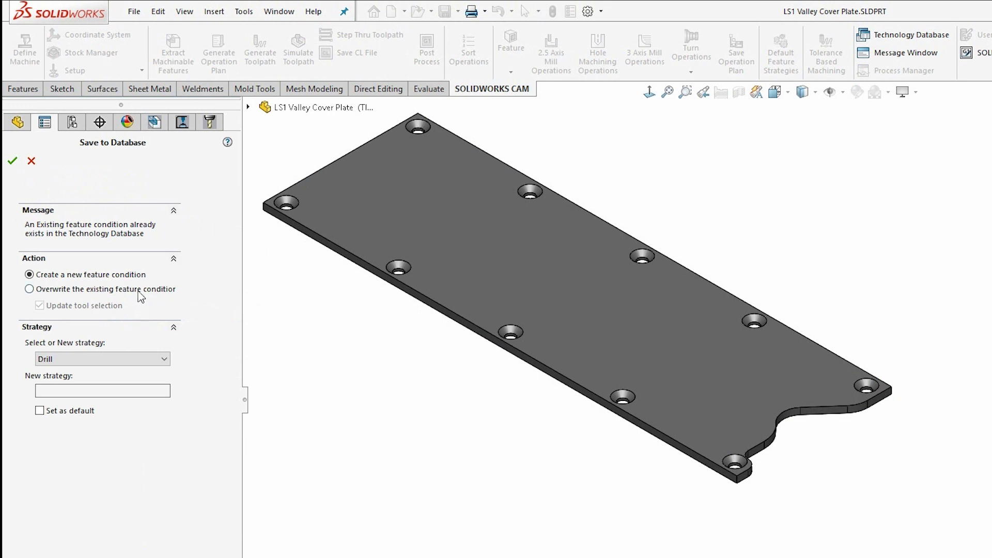
left_click(12, 161)
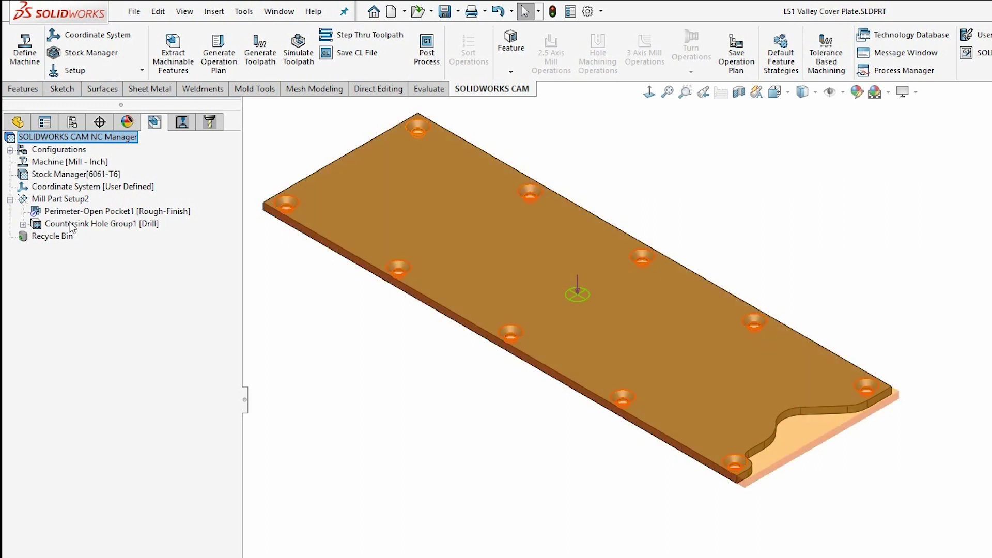
Add an Engrave Feature to Mill Part Setup2 from Sketch12 with a 0.01 depth.
right_click(60, 199)
left_click(122, 325)
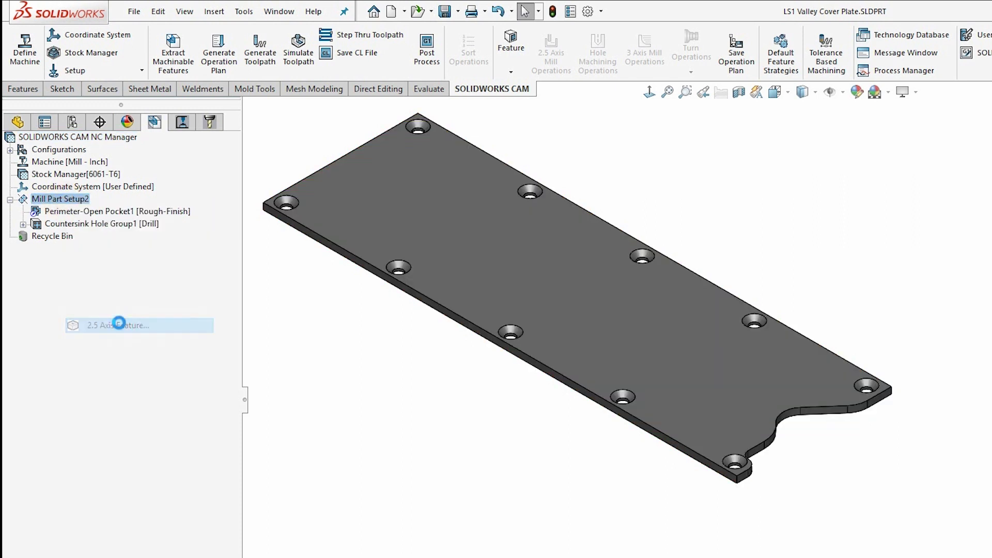
left_click(125, 269)
left_click(124, 352)
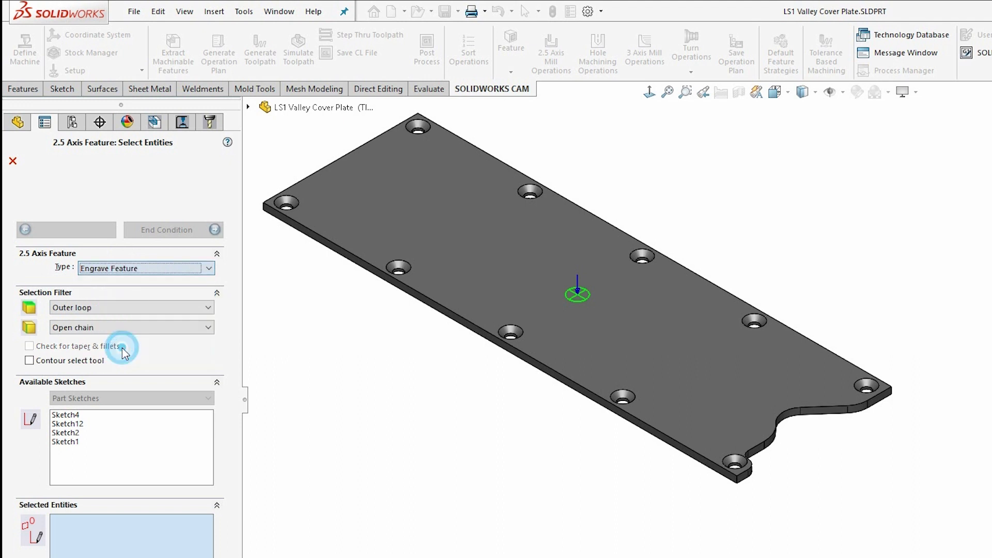
left_click(72, 424)
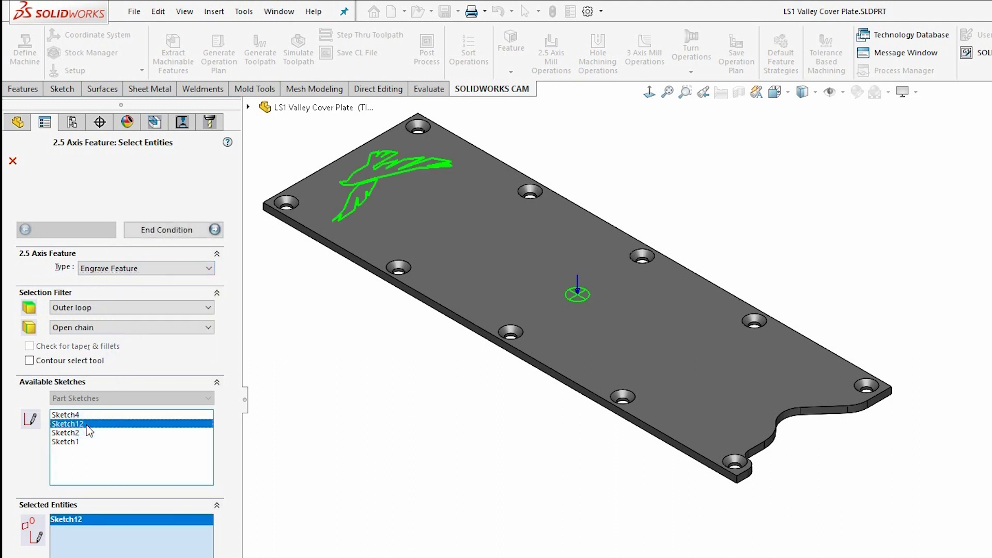
left_click(146, 230)
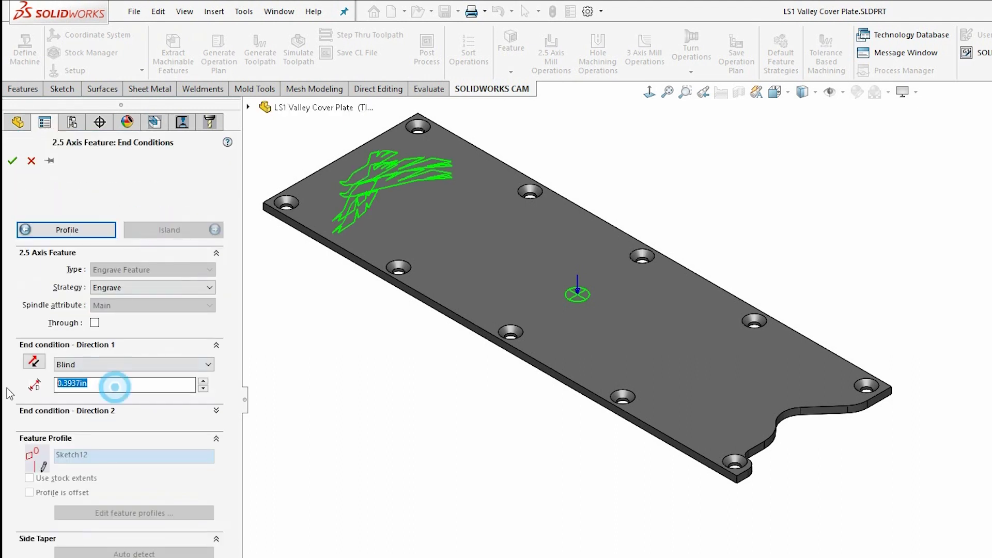
type("0.01")
key("Return")
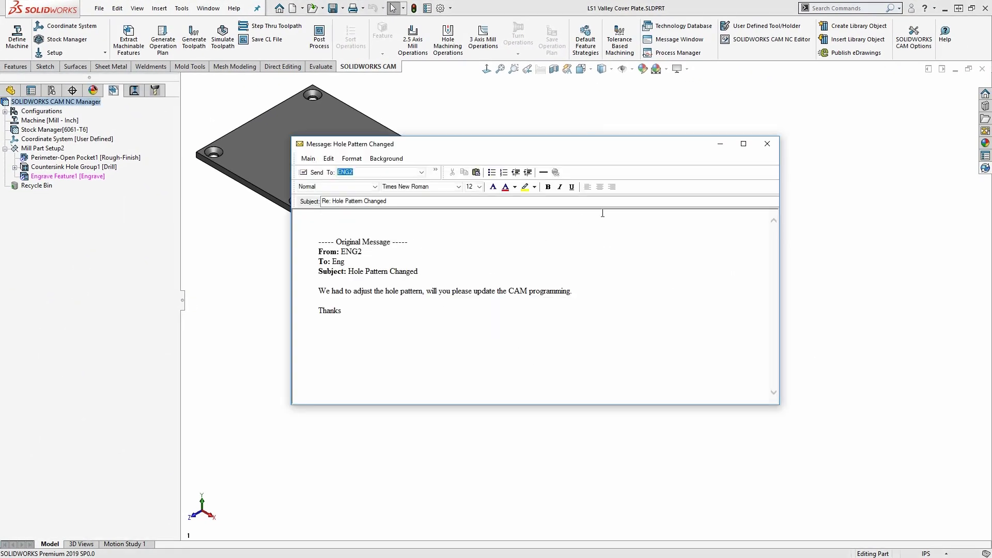
Get the part's latest vault version 10/10, accept the CAM rebuild, and start the toolpath simulation.
left_click(765, 147)
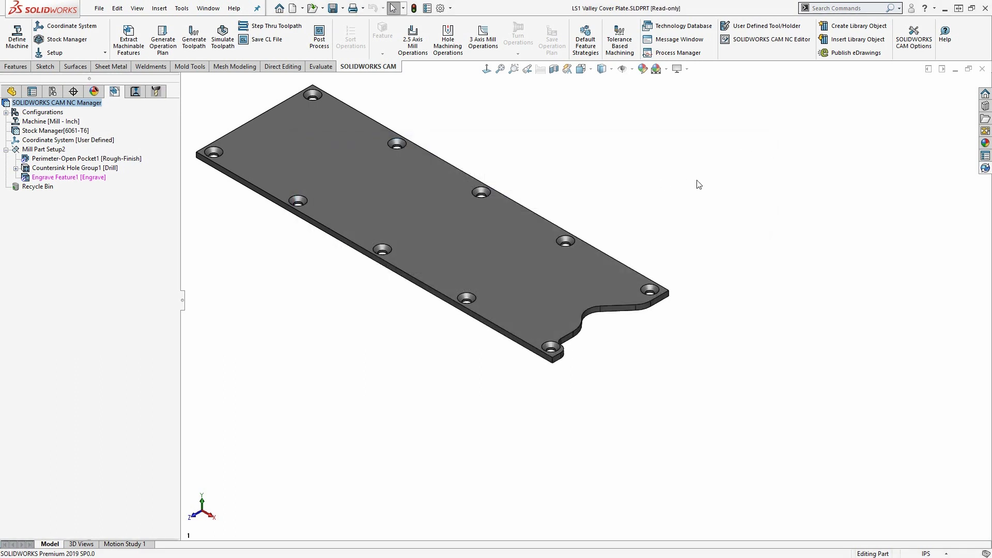
left_click(984, 171)
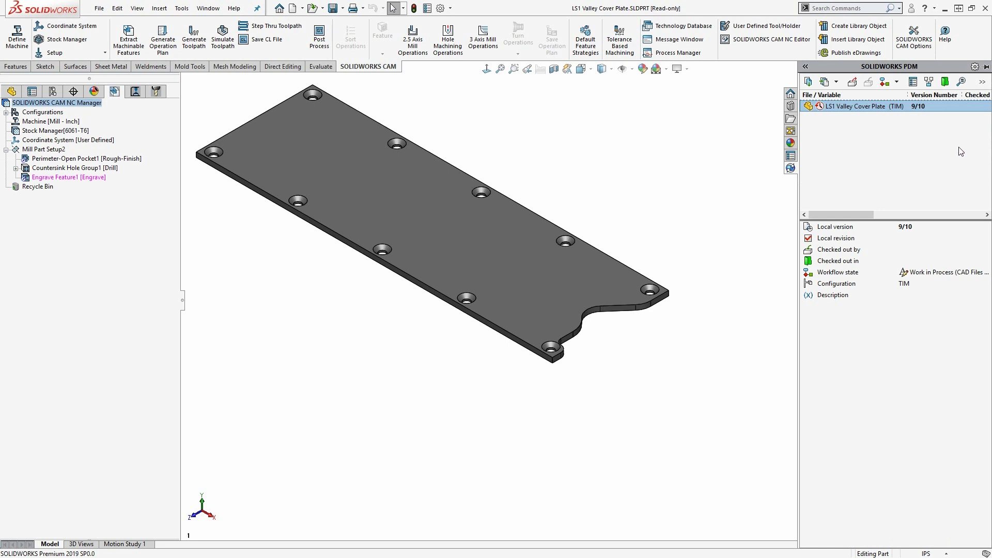
right_click(894, 109)
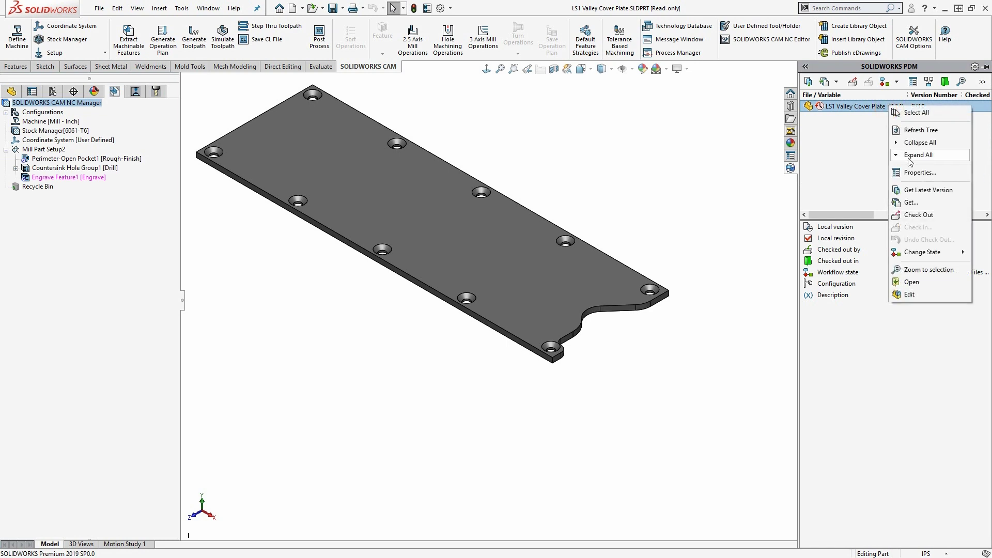
left_click(916, 190)
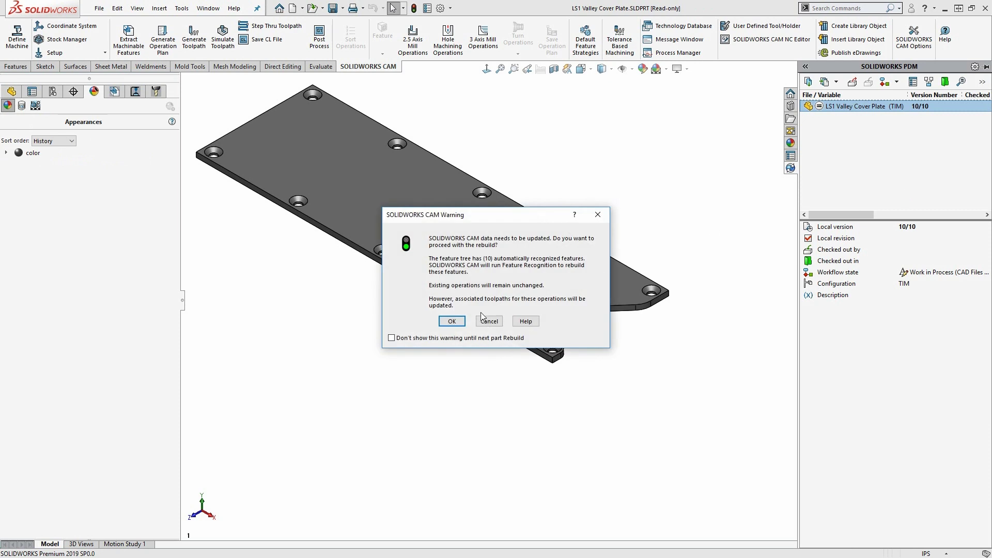
left_click(452, 322)
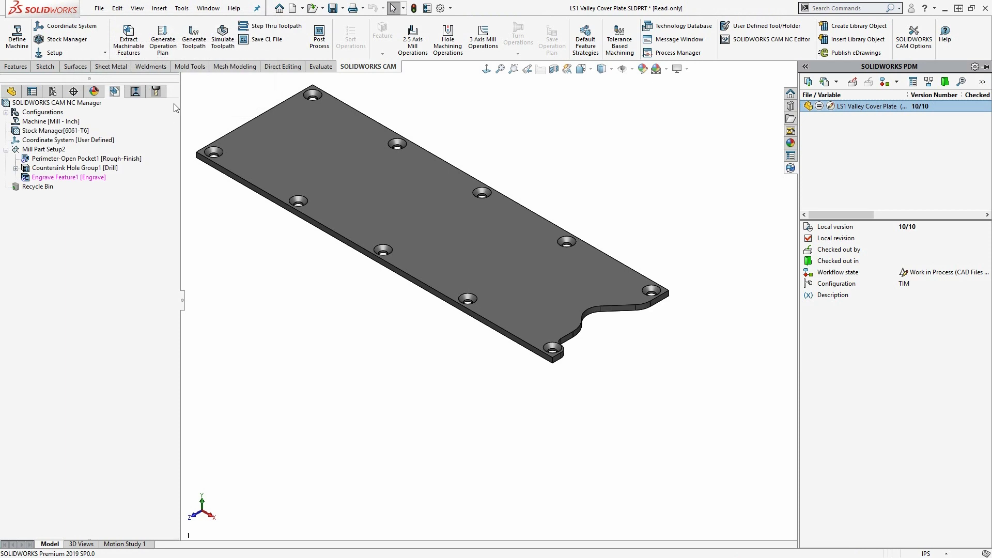
left_click(222, 36)
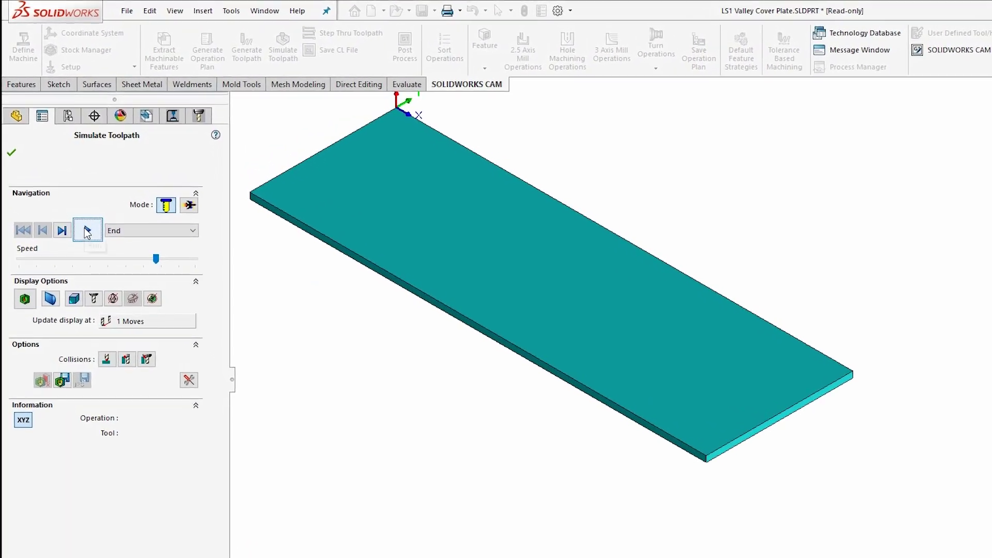
left_click(87, 233)
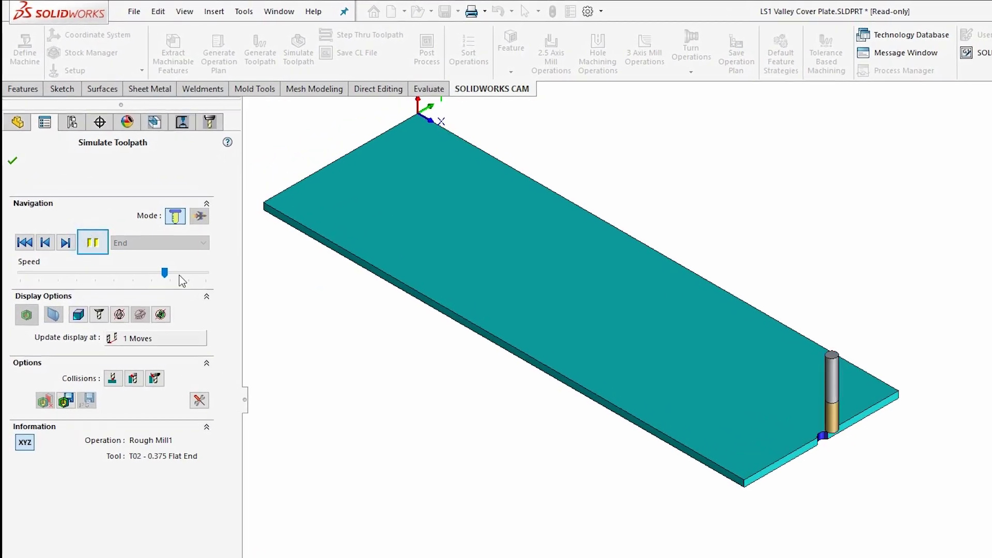
left_click_drag(157, 259, 186, 259)
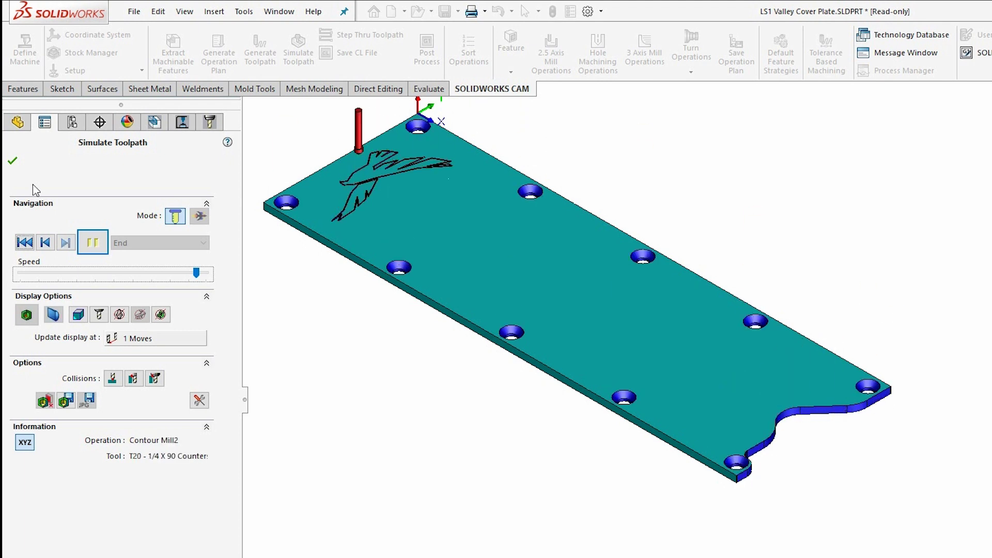
left_click(11, 163)
Reorder the Machine's tool numbers to follow the operation sequence, then begin posting the G-code output.
right_click(55, 162)
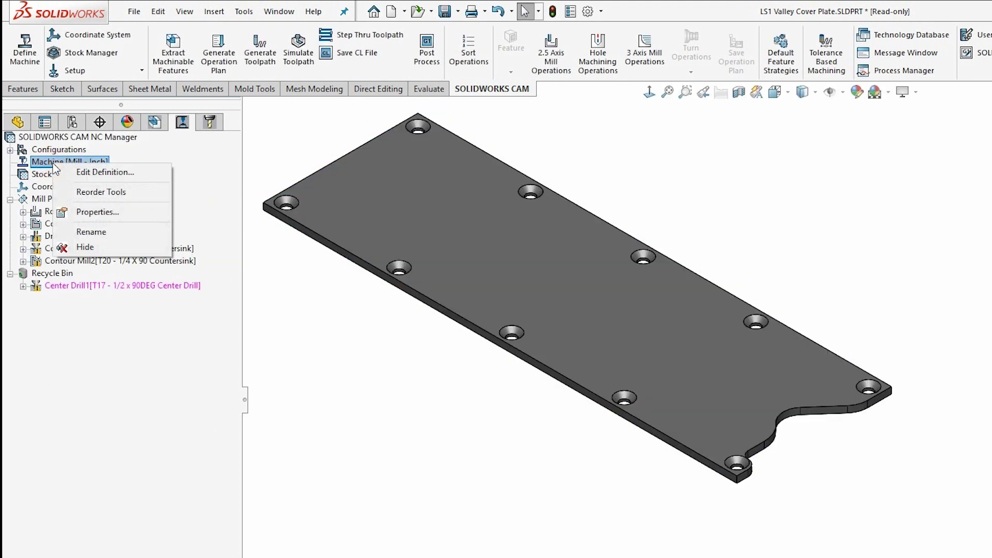
left_click(85, 192)
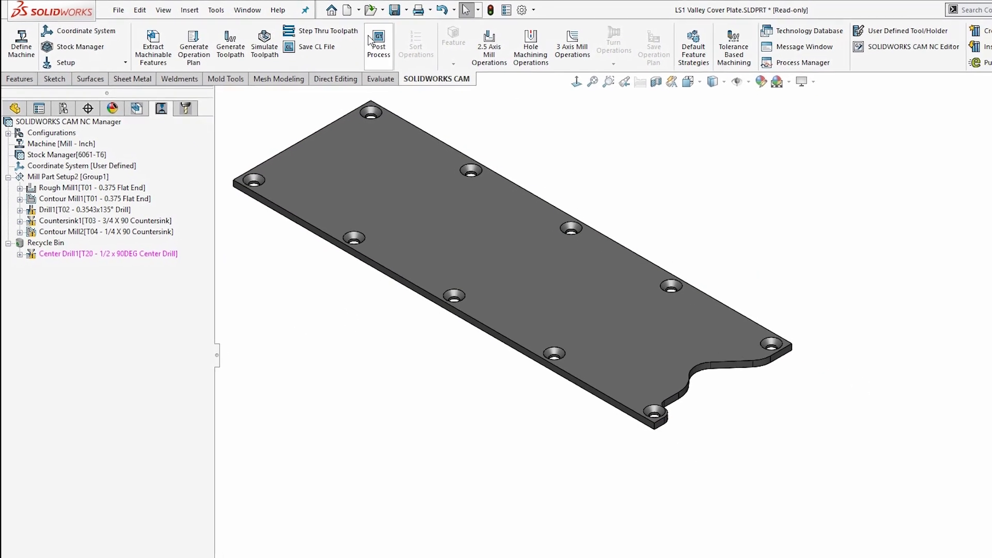
left_click(427, 49)
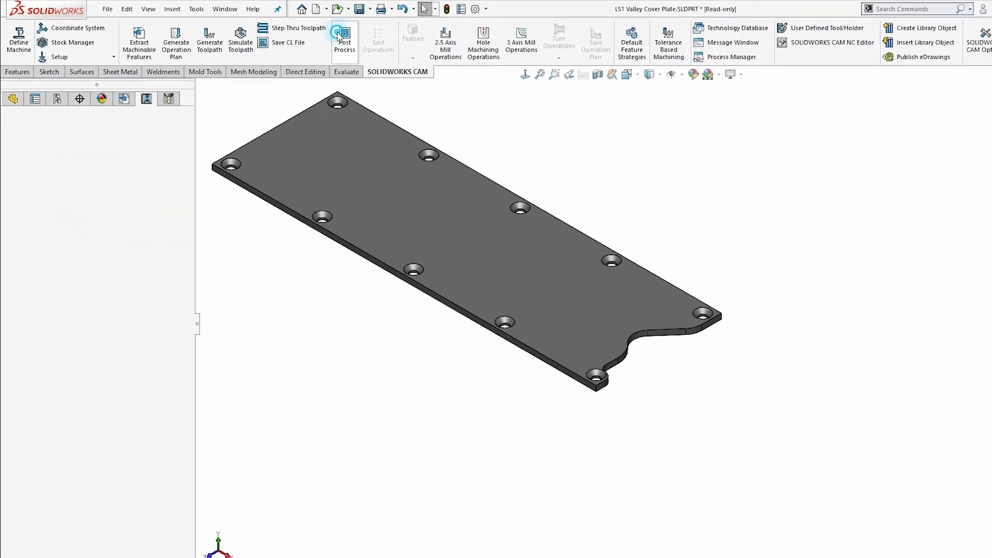